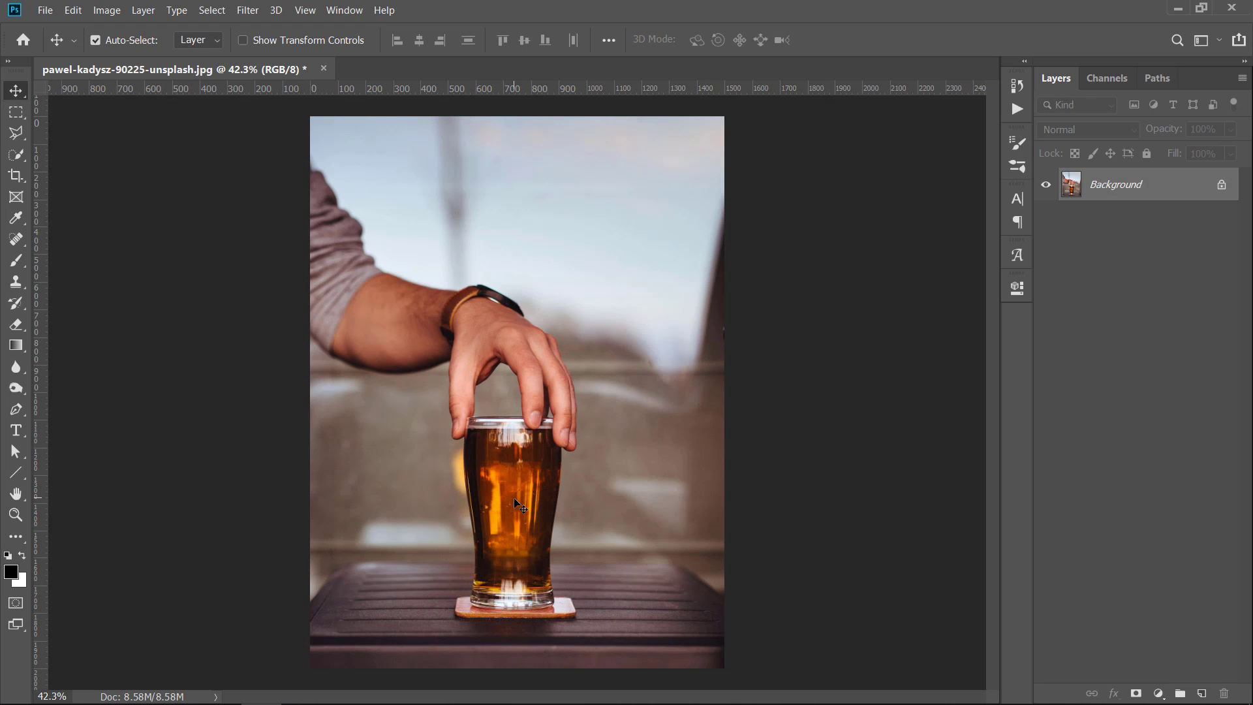
- Brush a selection over the beer glass, subtracting the fingers with Alt
{"action": "left_click", "coordinate": [22, 156]}
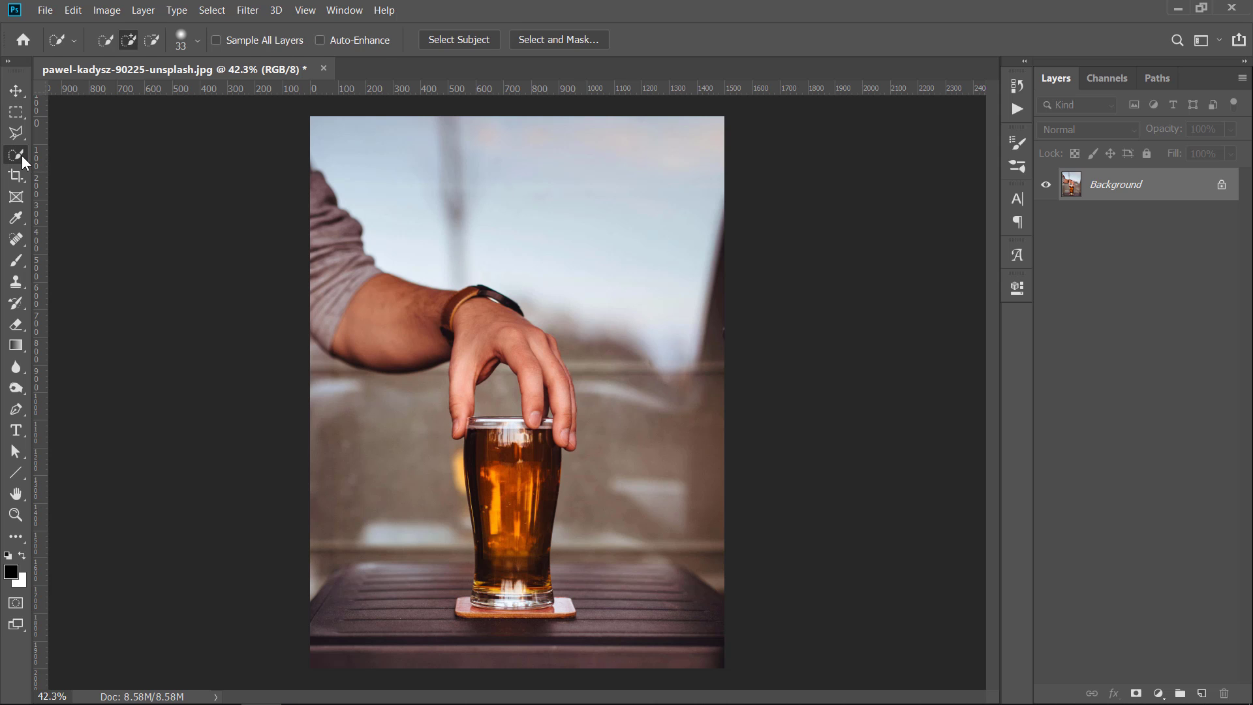
{"action": "scroll", "coordinate": [515, 421], "scroll_direction": "up", "scroll_amount": 2}
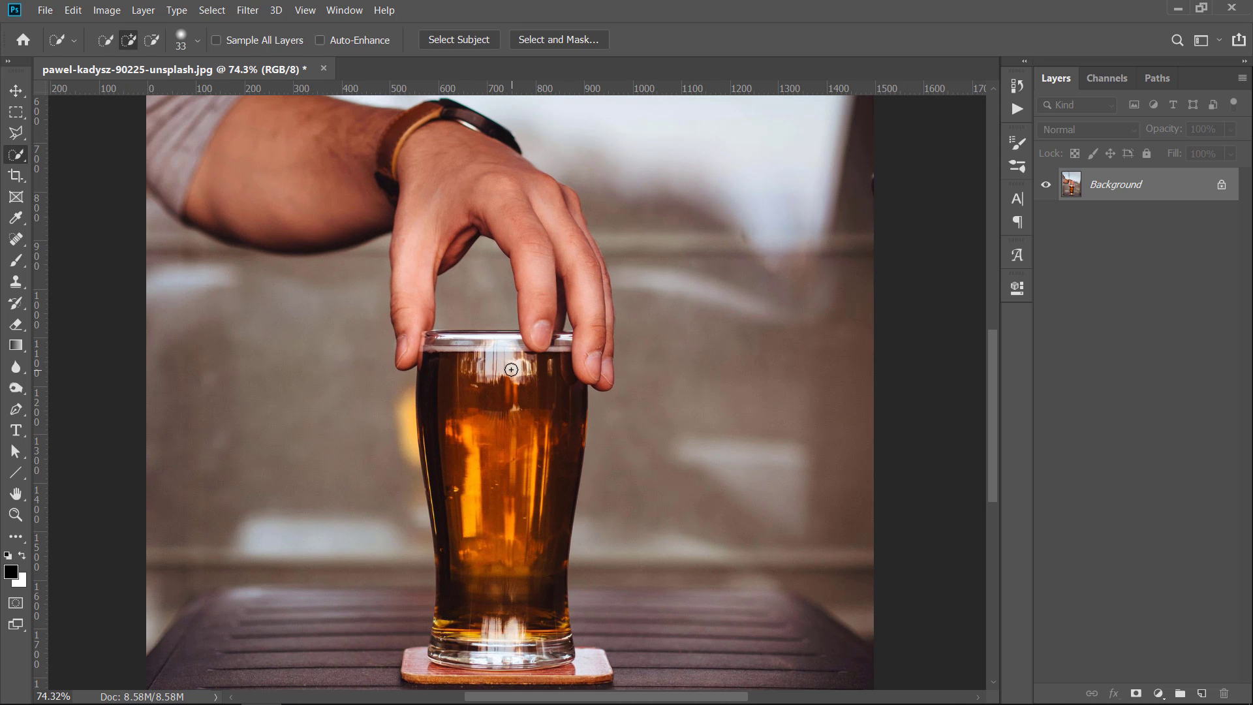
{"action": "mouse_move", "coordinate": [501, 367]}
{"action": "left_mouse_down"}
{"action": "mouse_move", "coordinate": [434, 461]}
{"action": "mouse_move", "coordinate": [544, 657]}
{"action": "mouse_move", "coordinate": [564, 387]}
{"action": "left_mouse_up"}
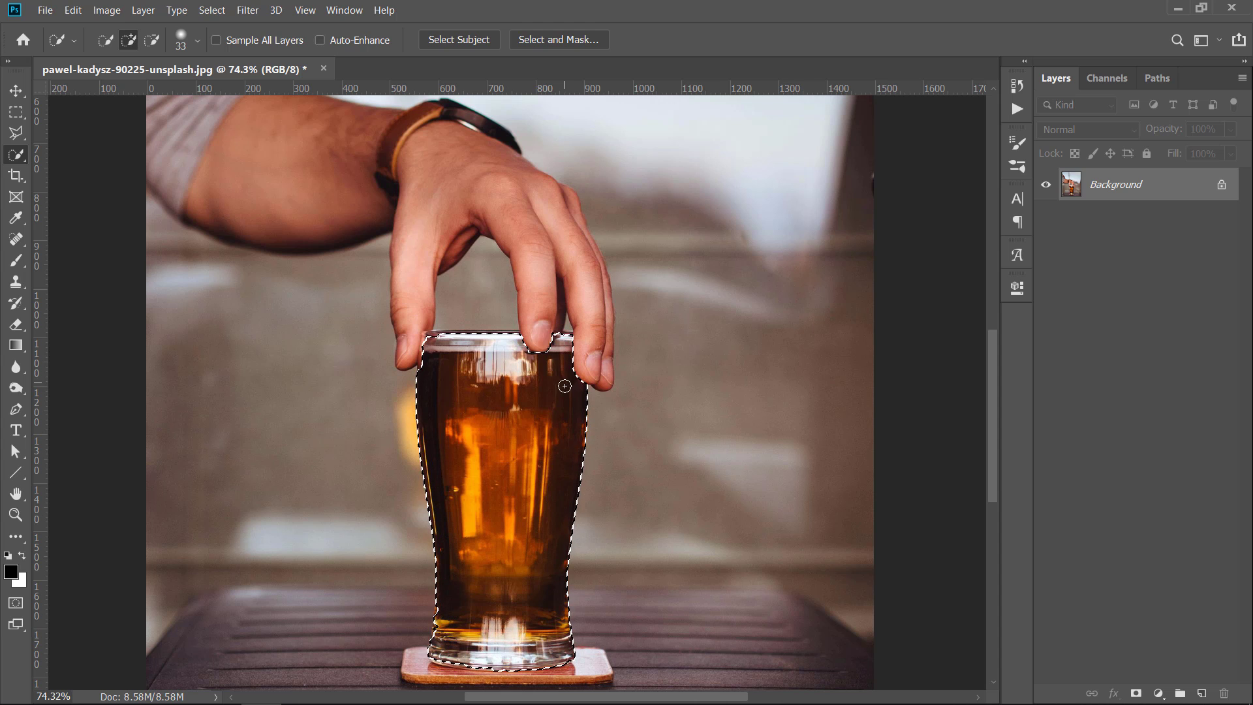
{"action": "key", "text": "alt"}
- Copy the glass selection to Layer 1 with Ctrl+J and check it against transparency
{"action": "key", "text": "ctrl+j"}
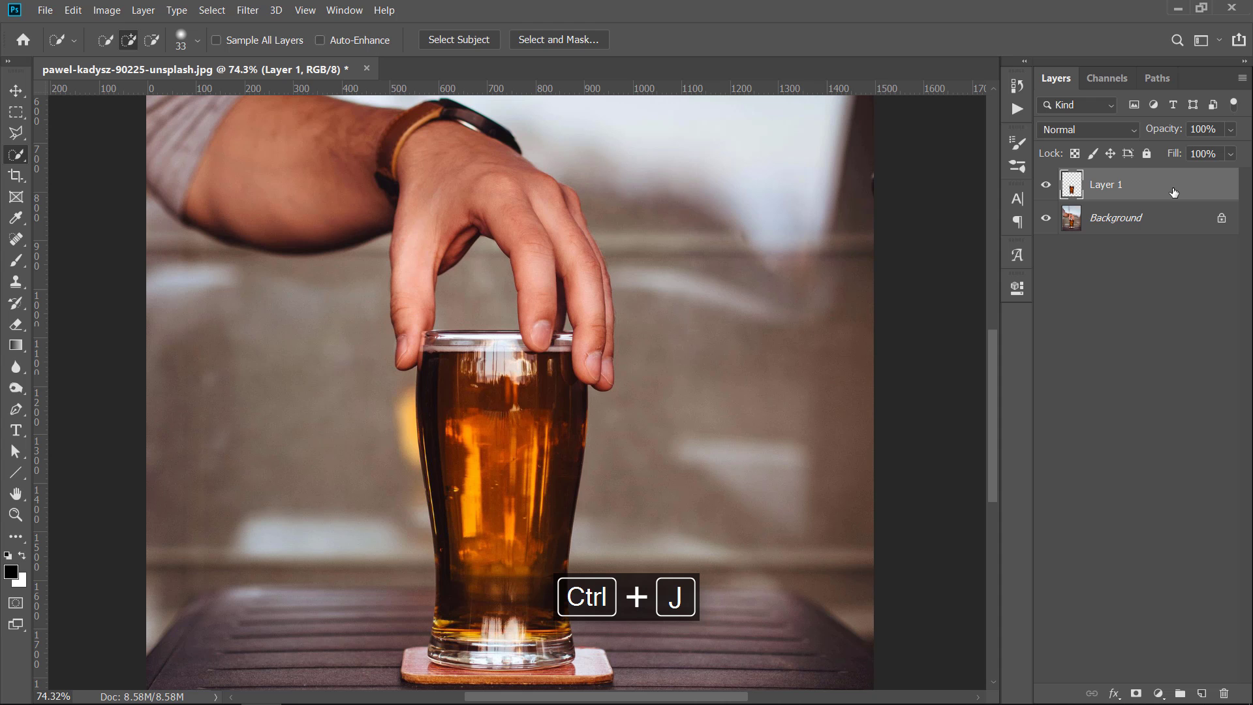
{"action": "left_click", "coordinate": [1047, 218]}
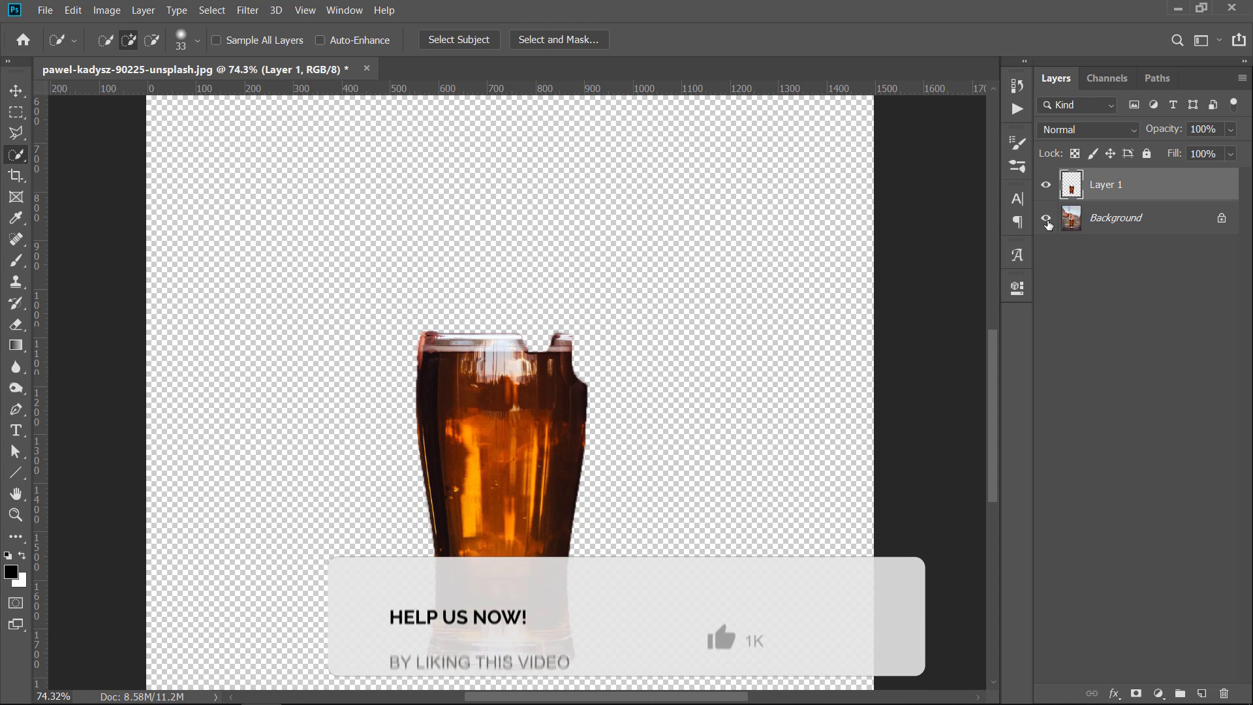
{"action": "left_click", "coordinate": [1046, 217]}
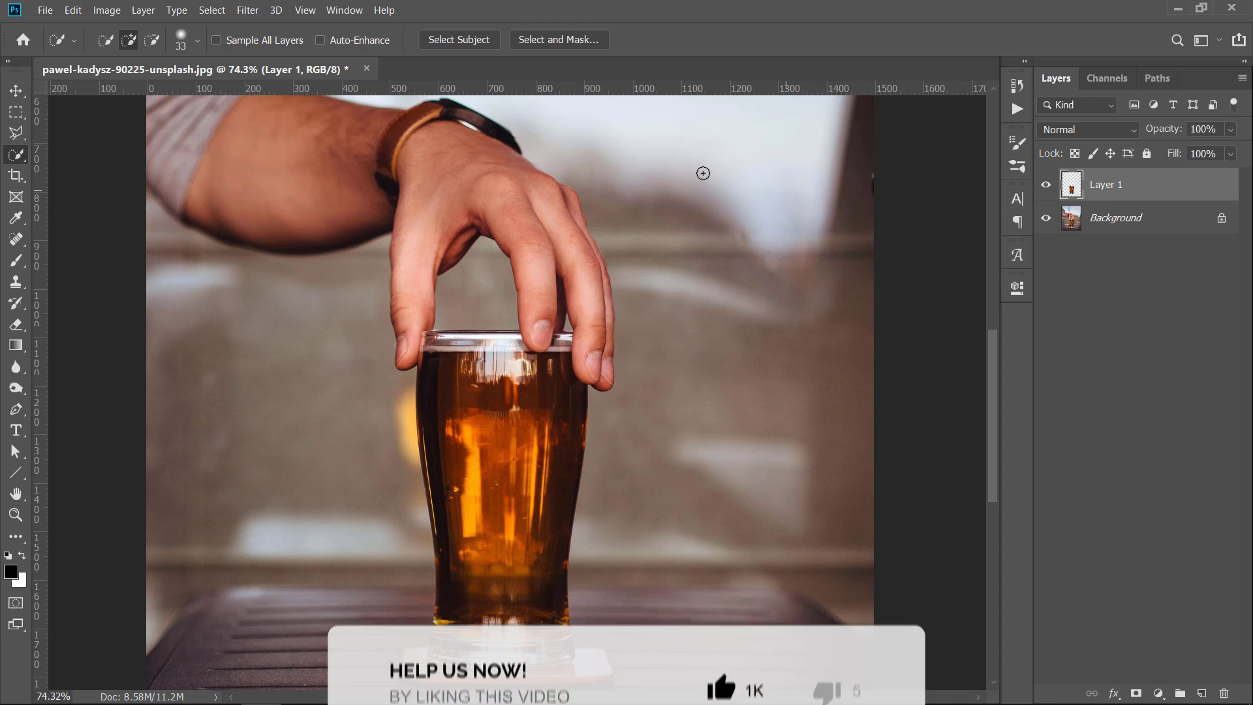
{"action": "left_click", "coordinate": [240, 12]}
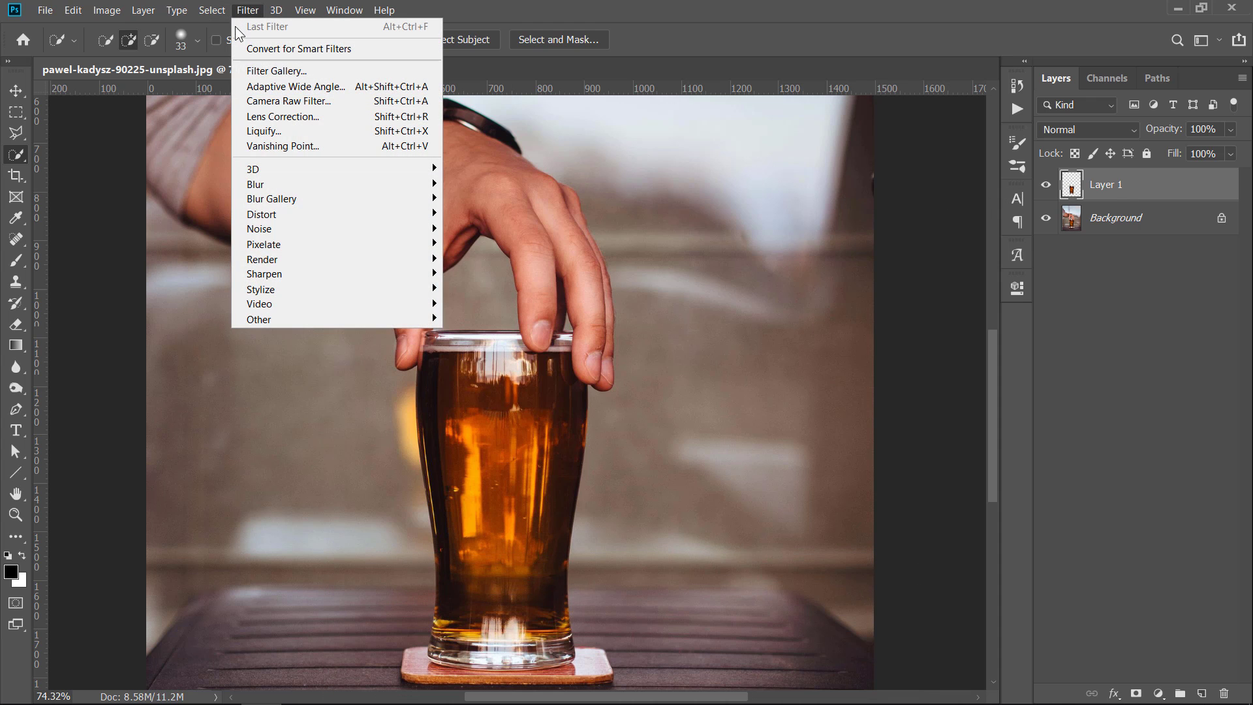
- Apply a Mosaic filter with Cell Size 25 to the glass layer
{"action": "mouse_move", "coordinate": [294, 245]}
{"action": "left_click", "coordinate": [472, 318]}
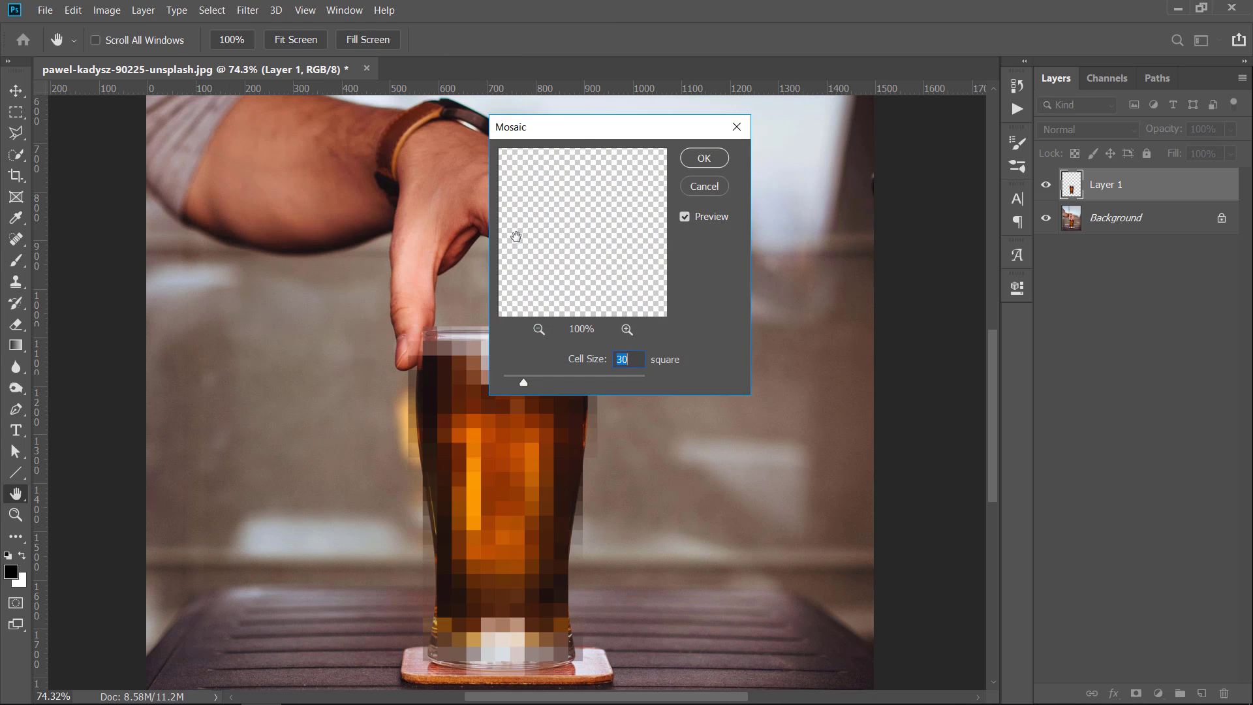
{"action": "left_click_drag", "start_coordinate": [581, 126], "coordinate": [730, 121]}
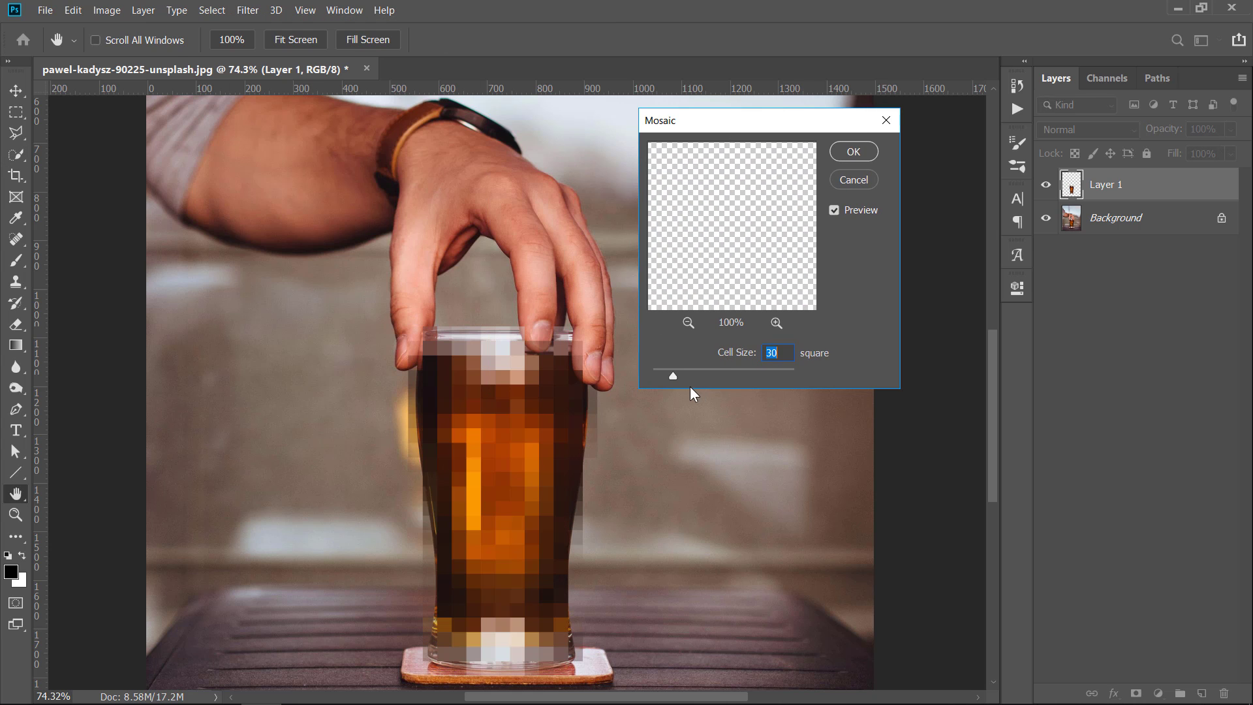
{"action": "left_click_drag", "start_coordinate": [660, 378], "coordinate": [667, 376]}
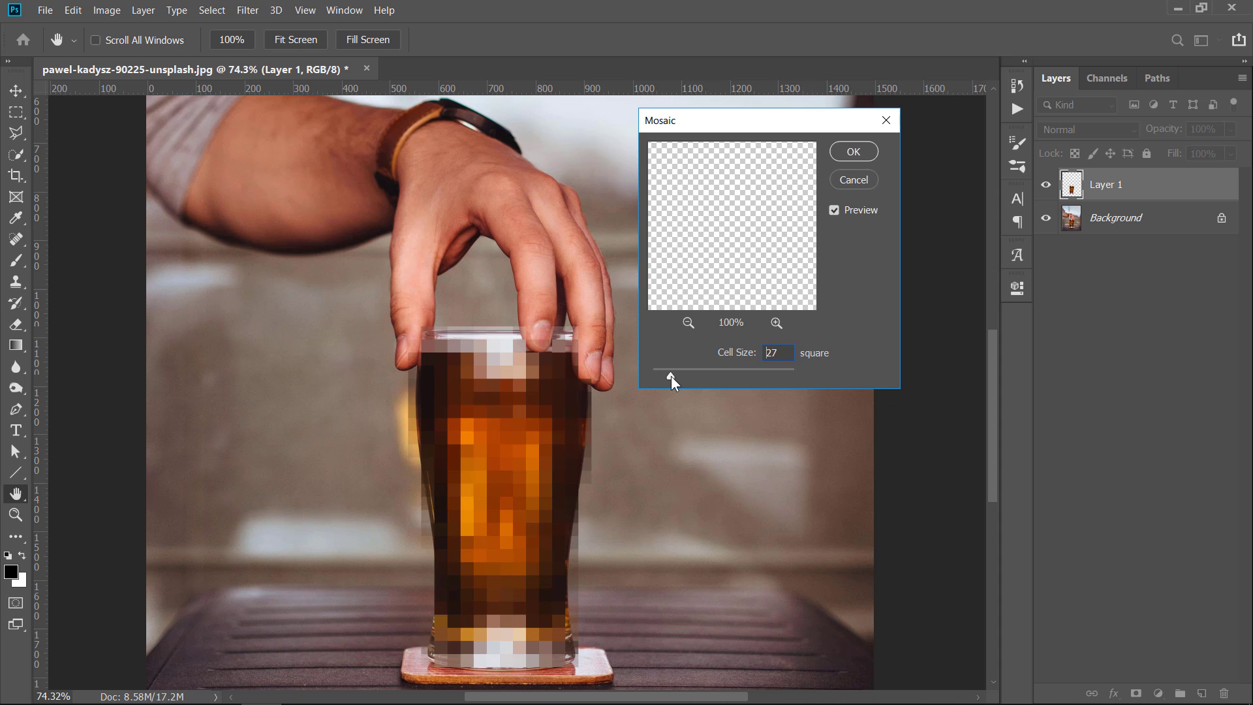
{"action": "left_click_drag", "start_coordinate": [671, 376], "coordinate": [669, 376]}
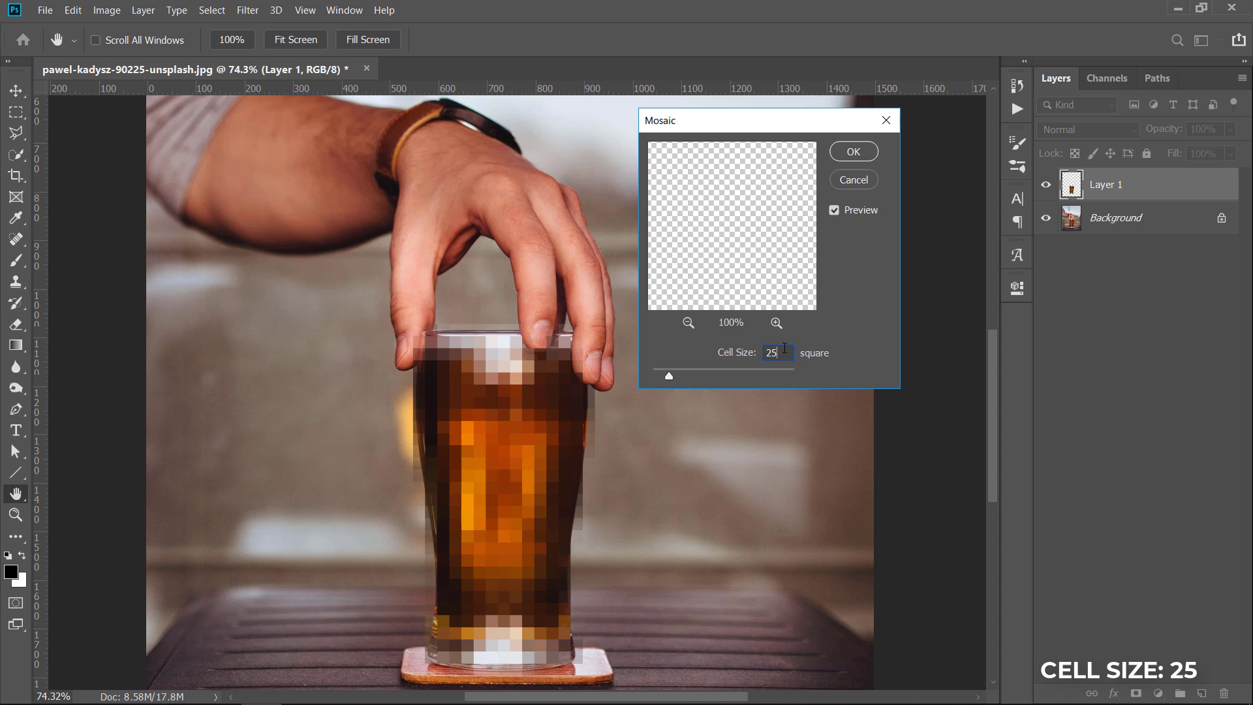
{"action": "left_click", "coordinate": [851, 152]}
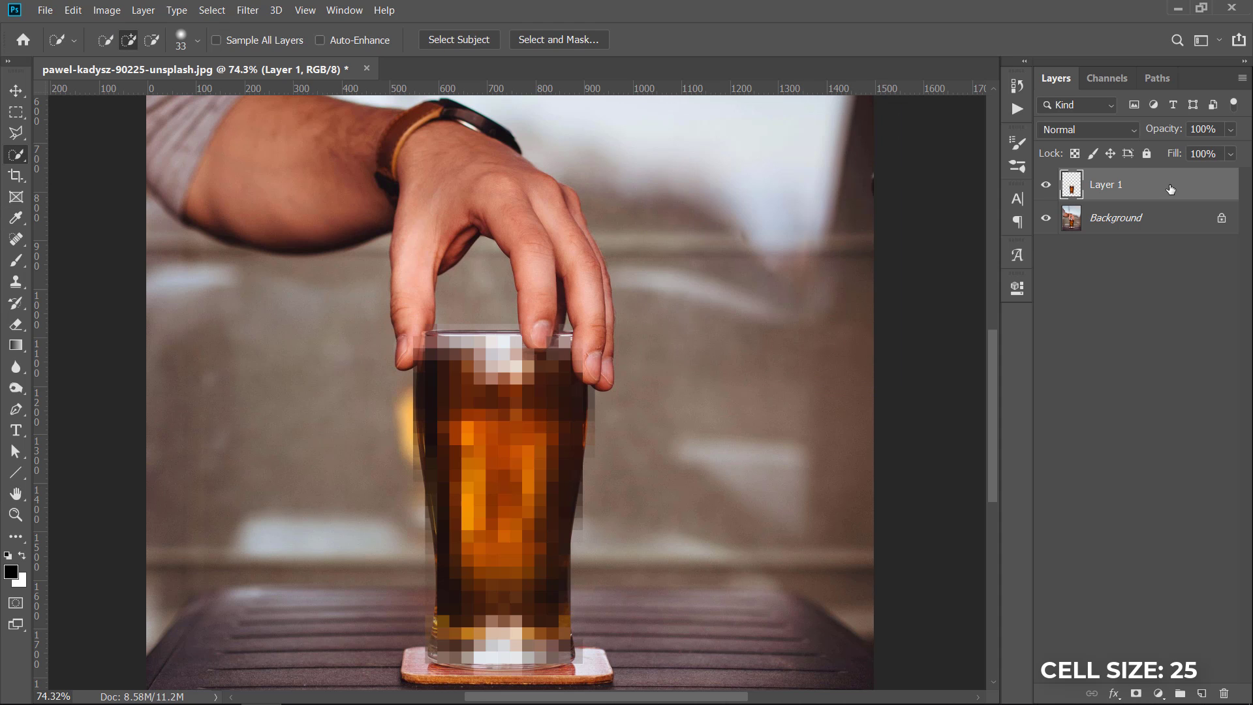
- Duplicate the pixelated glass layer and merge the three copies into Layer 1 copy 2
{"action": "key", "text": "ctrl+j"}
{"action": "key", "text": "ctrl+j"}
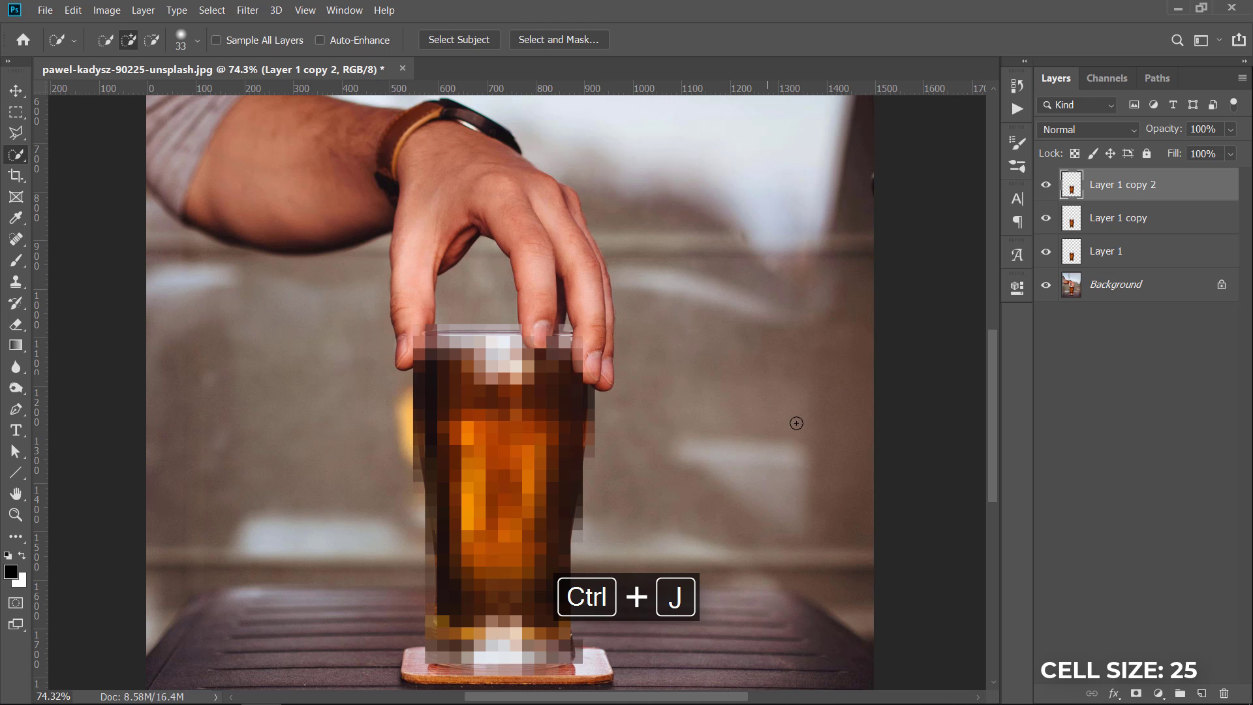
{"action": "left_click", "coordinate": [1144, 256], "text": "shift"}
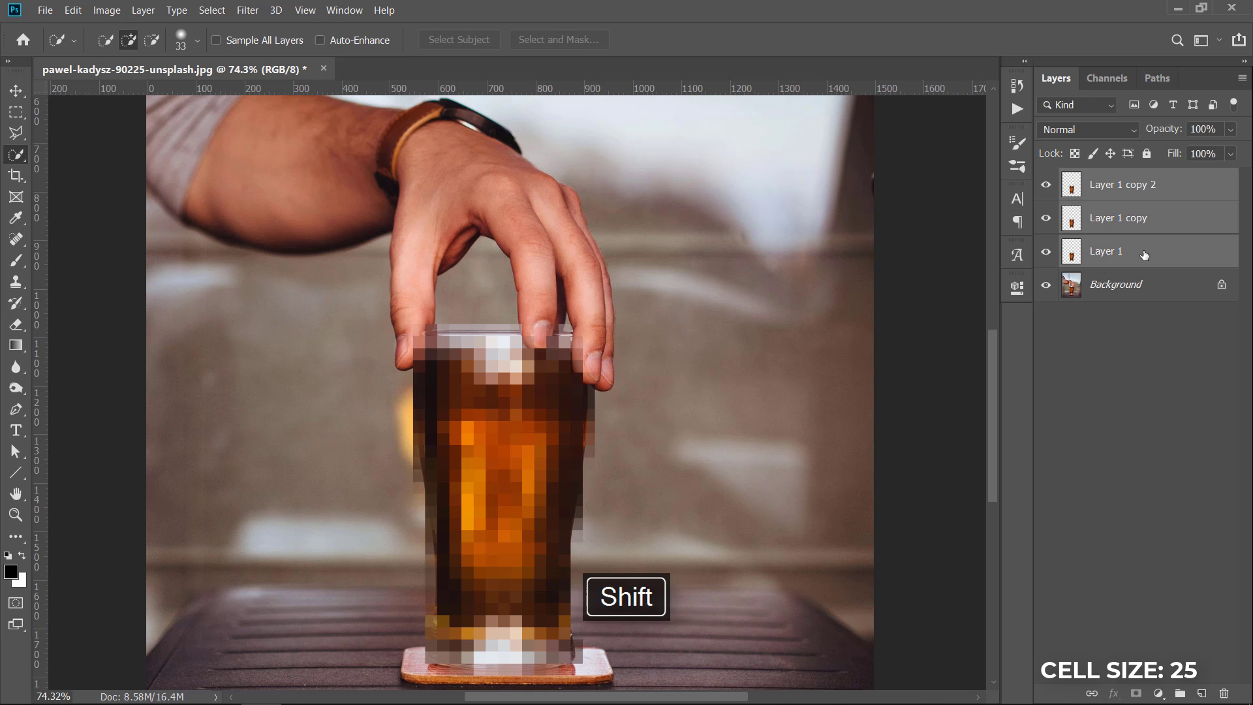
{"action": "right_click", "coordinate": [1142, 255]}
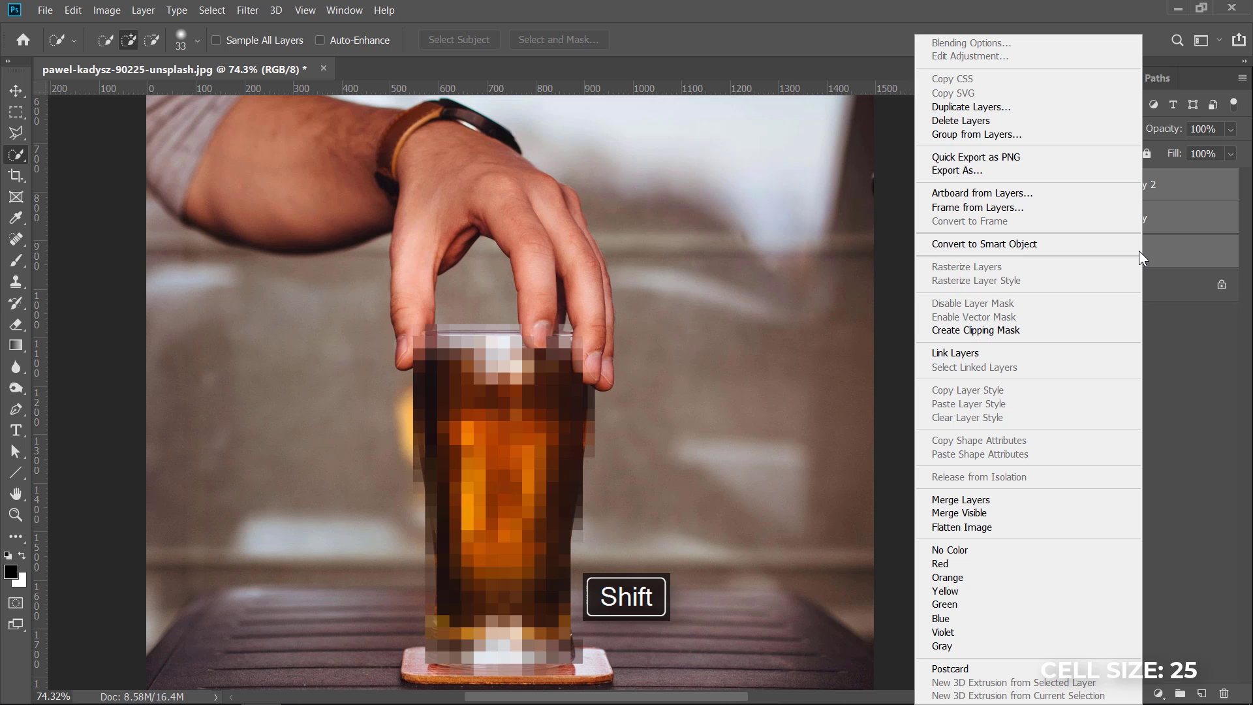
{"action": "left_click", "coordinate": [984, 503]}
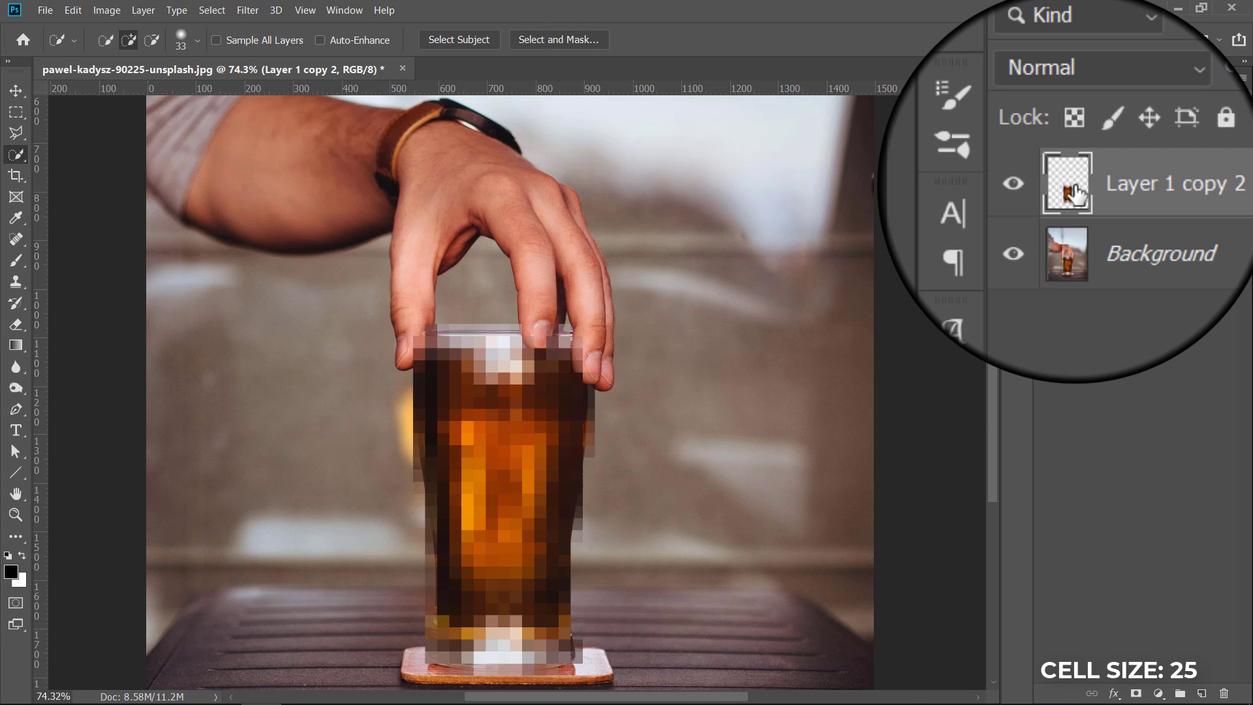
- Mask the merged layer to its Ctrl-clicked glass outline and hide the Background
{"action": "key", "text": "ctrl"}
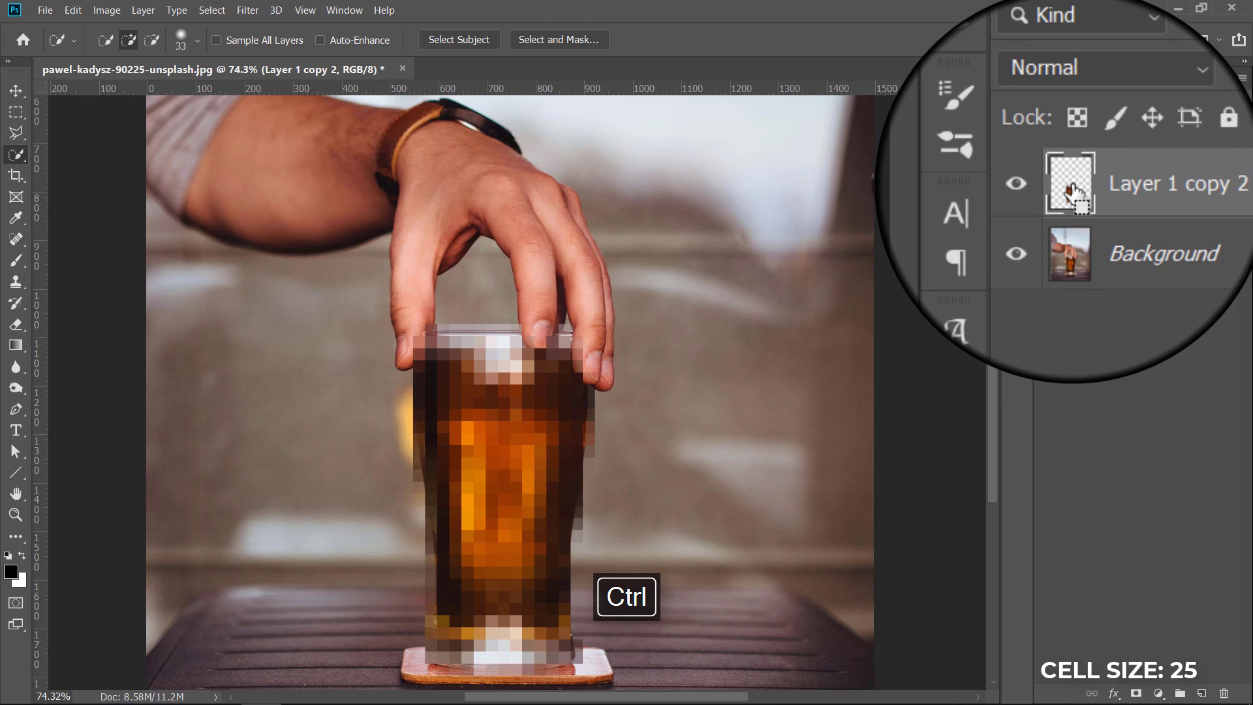
{"action": "left_click", "coordinate": [1074, 191], "text": "ctrl"}
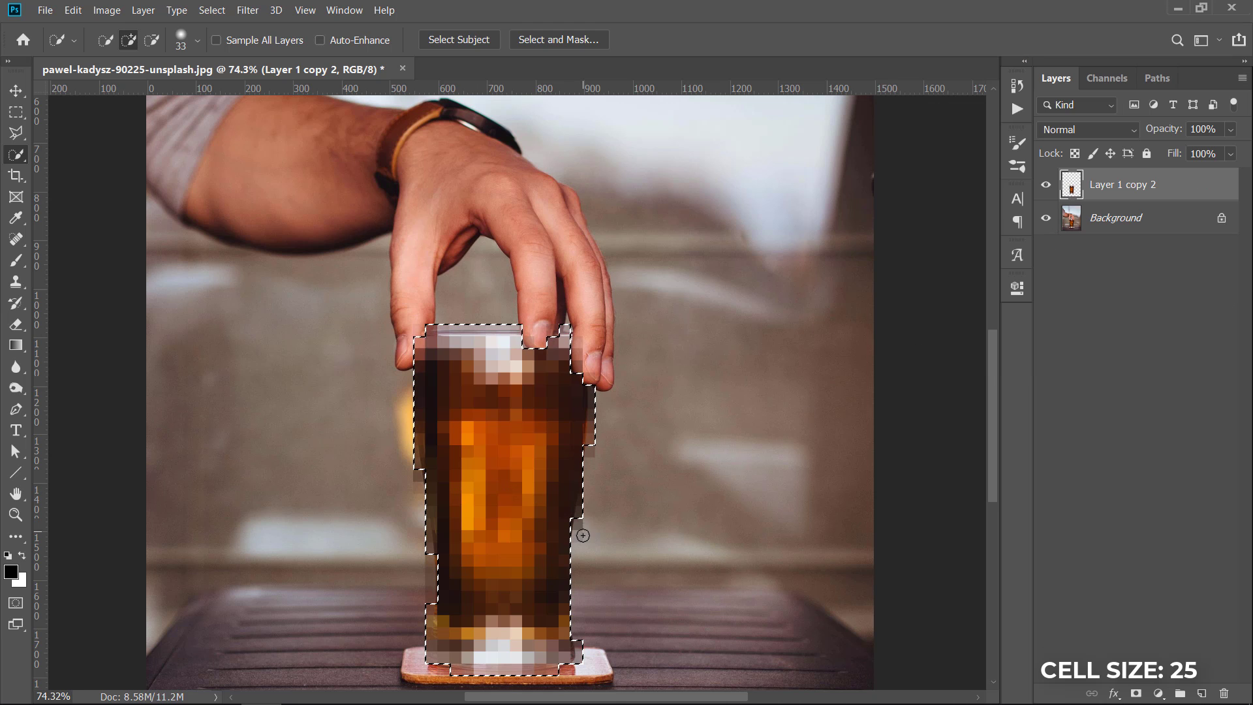
{"action": "scroll", "coordinate": [583, 545], "scroll_direction": "up", "scroll_amount": 3}
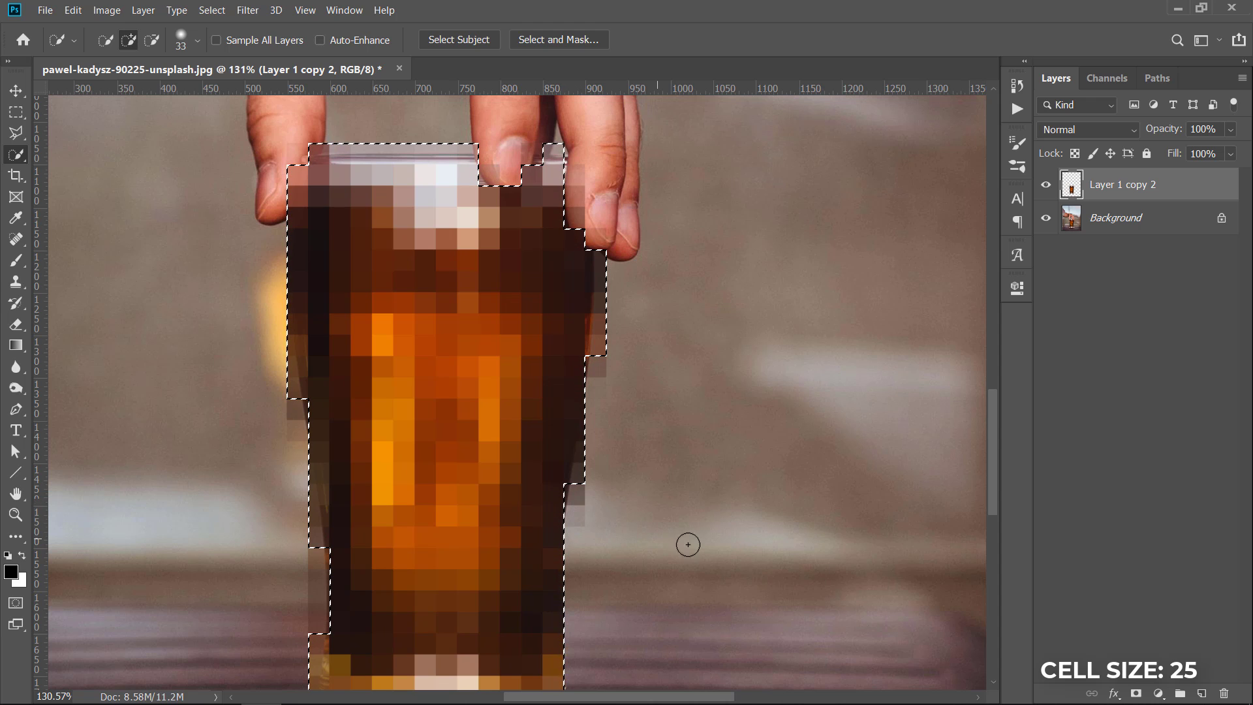
{"action": "left_click", "coordinate": [1135, 693]}
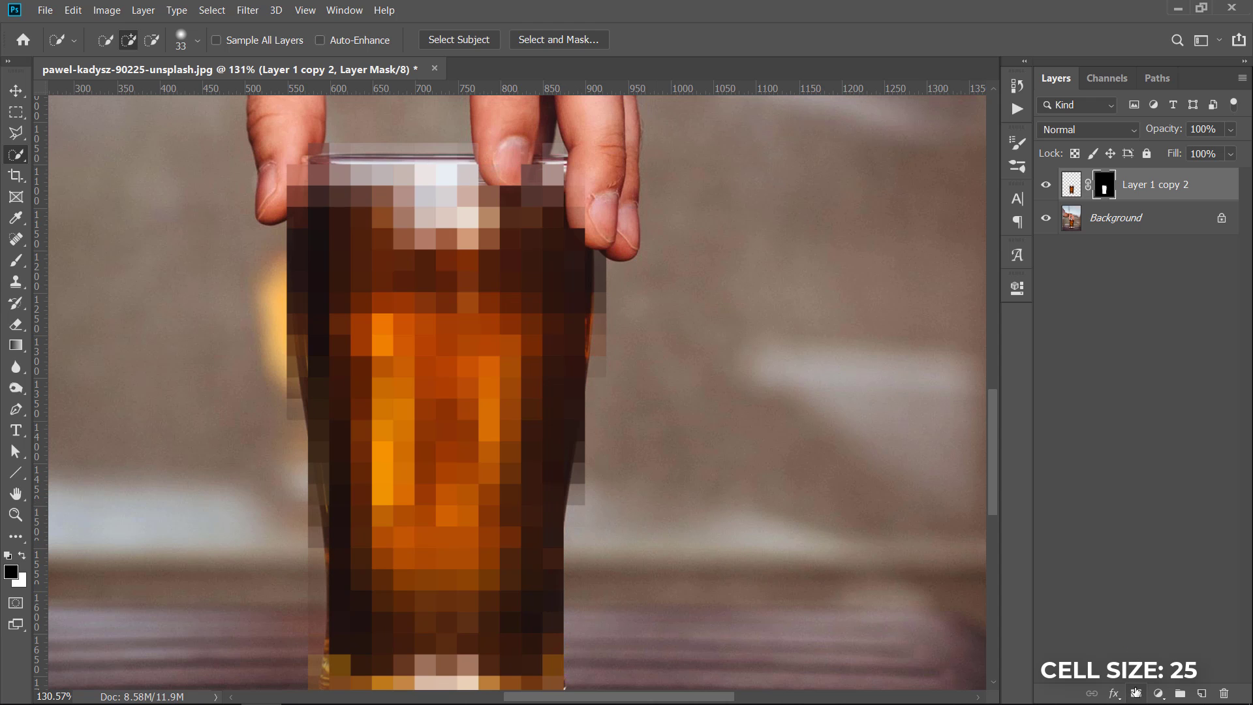
{"action": "left_click", "coordinate": [1046, 218]}
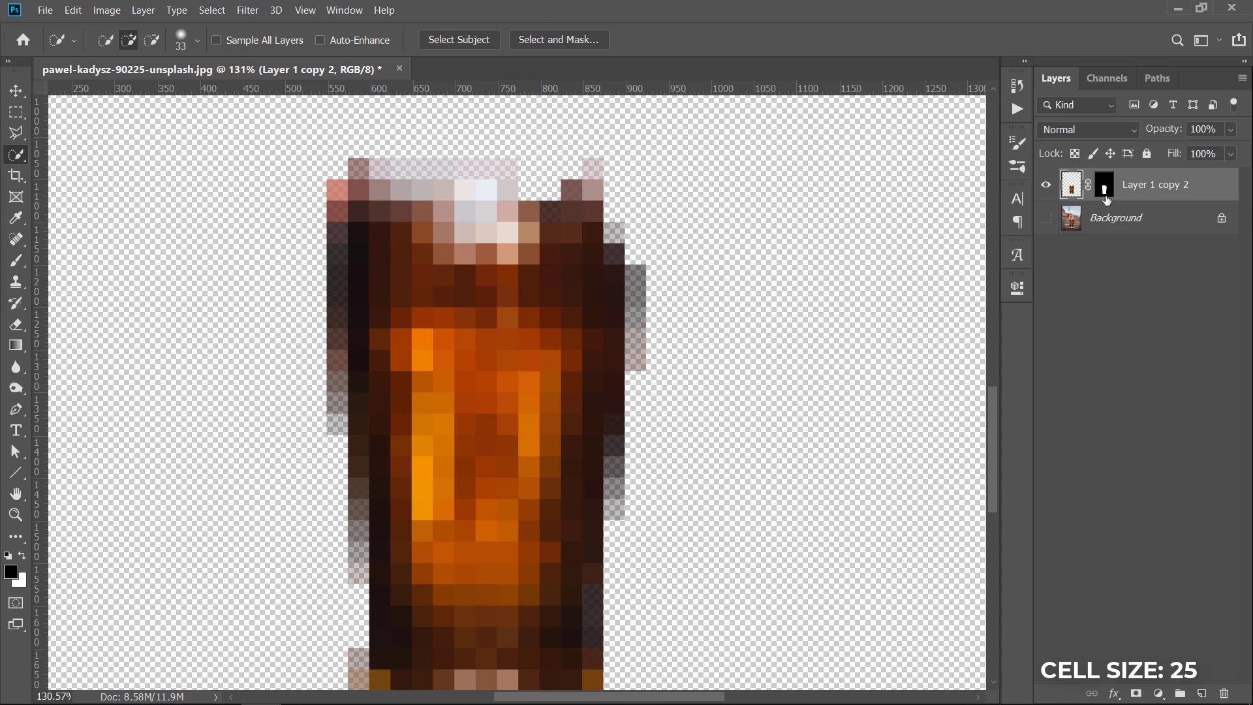
- Duplicate the masked glass layer up to eight copies and select the Background layer
{"action": "key", "text": "ctrl+j"}
{"action": "key", "text": "ctrl+j"}
{"action": "key", "text": "ctrl+j"}
{"action": "key", "text": "ctrl+j"}
{"action": "key", "text": "ctrl+j"}
{"action": "key", "text": "ctrl+j"}
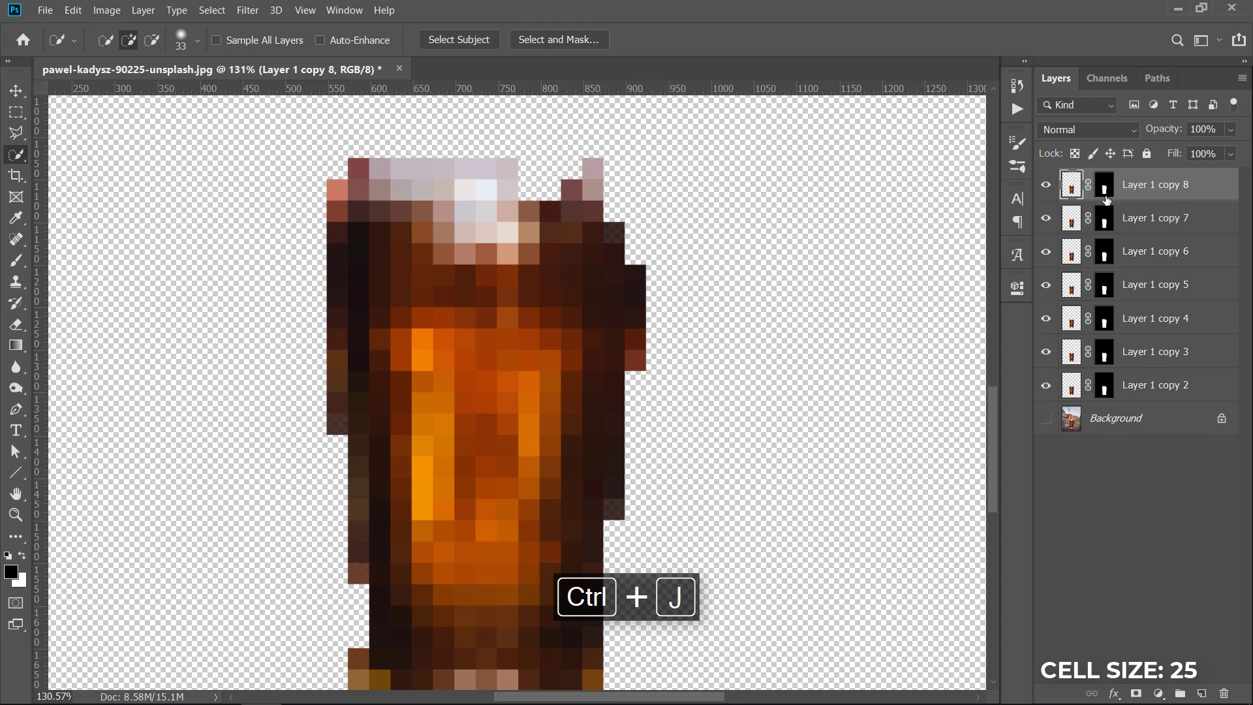
{"action": "key", "text": "ctrl+j"}
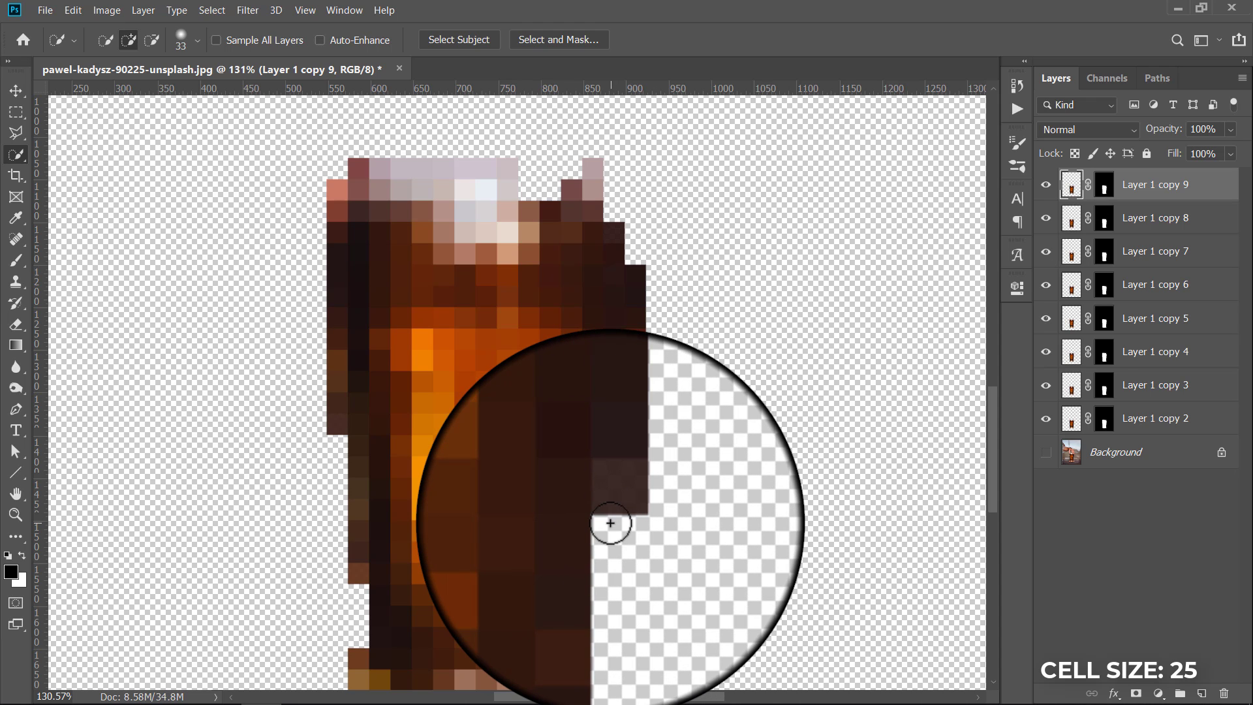
{"action": "key", "text": "v"}
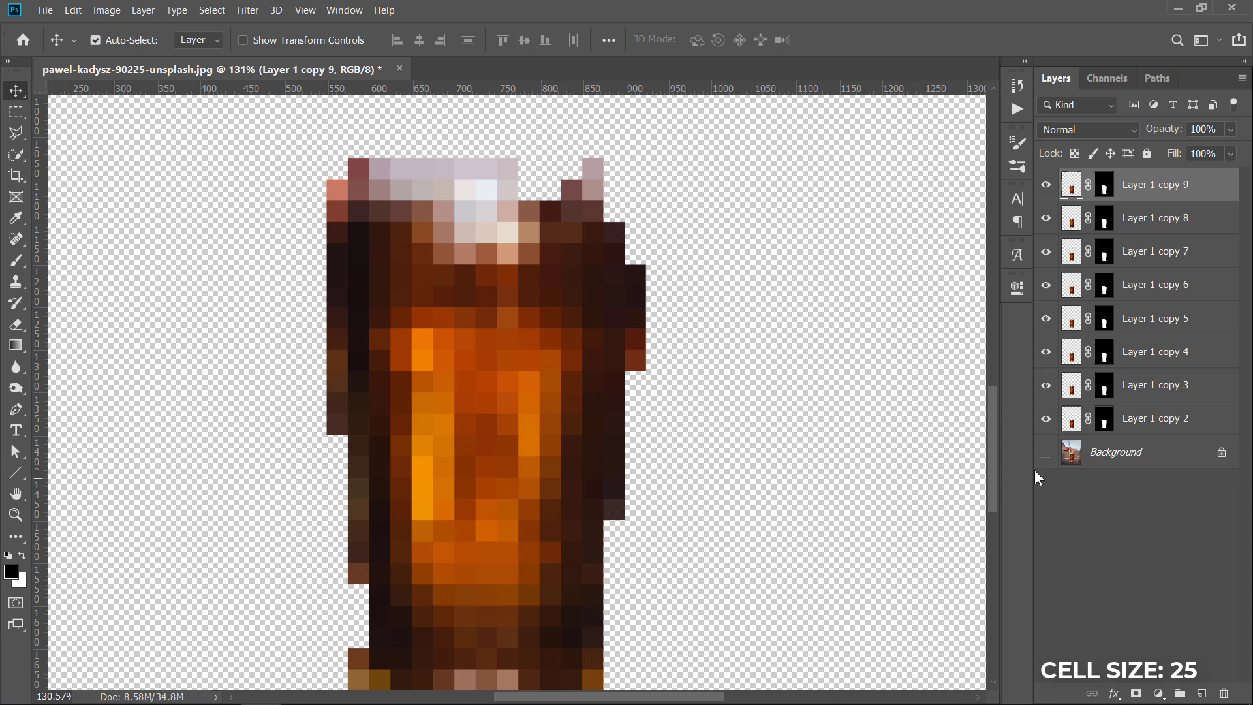
{"action": "left_click", "coordinate": [1192, 453]}
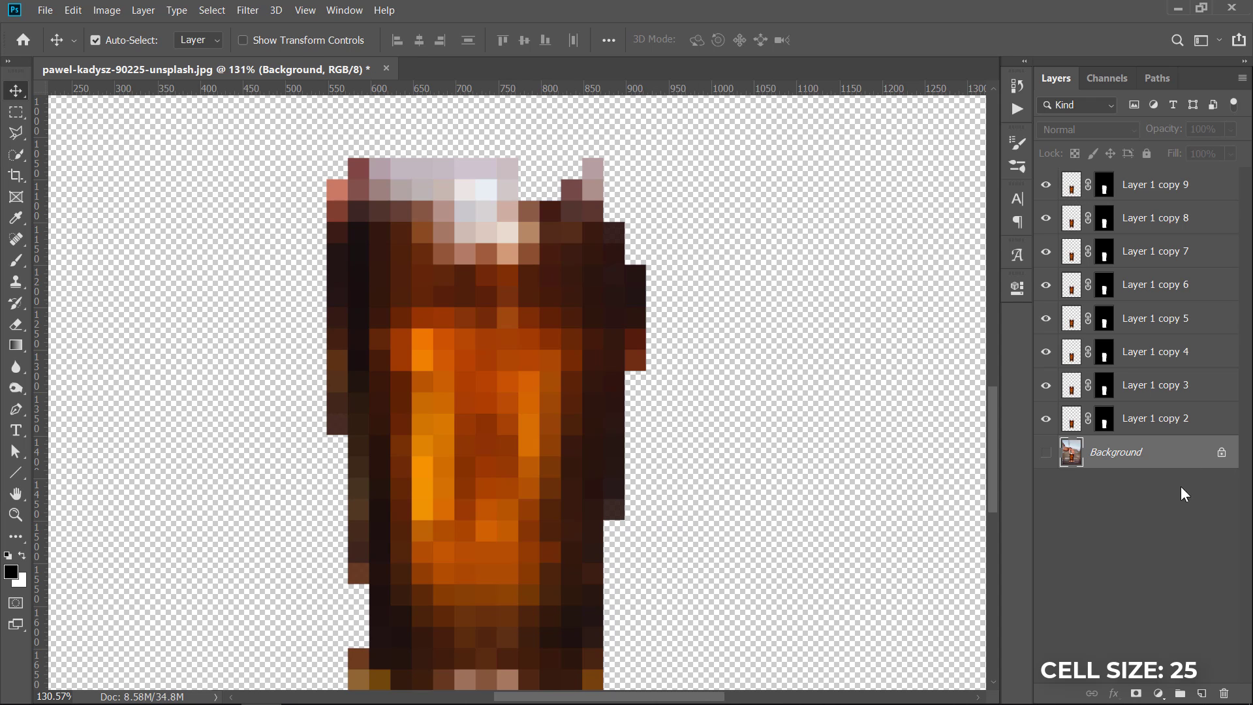
- Add a Solid Color fill layer in mid grey above the Background
{"action": "left_click", "coordinate": [1158, 693]}
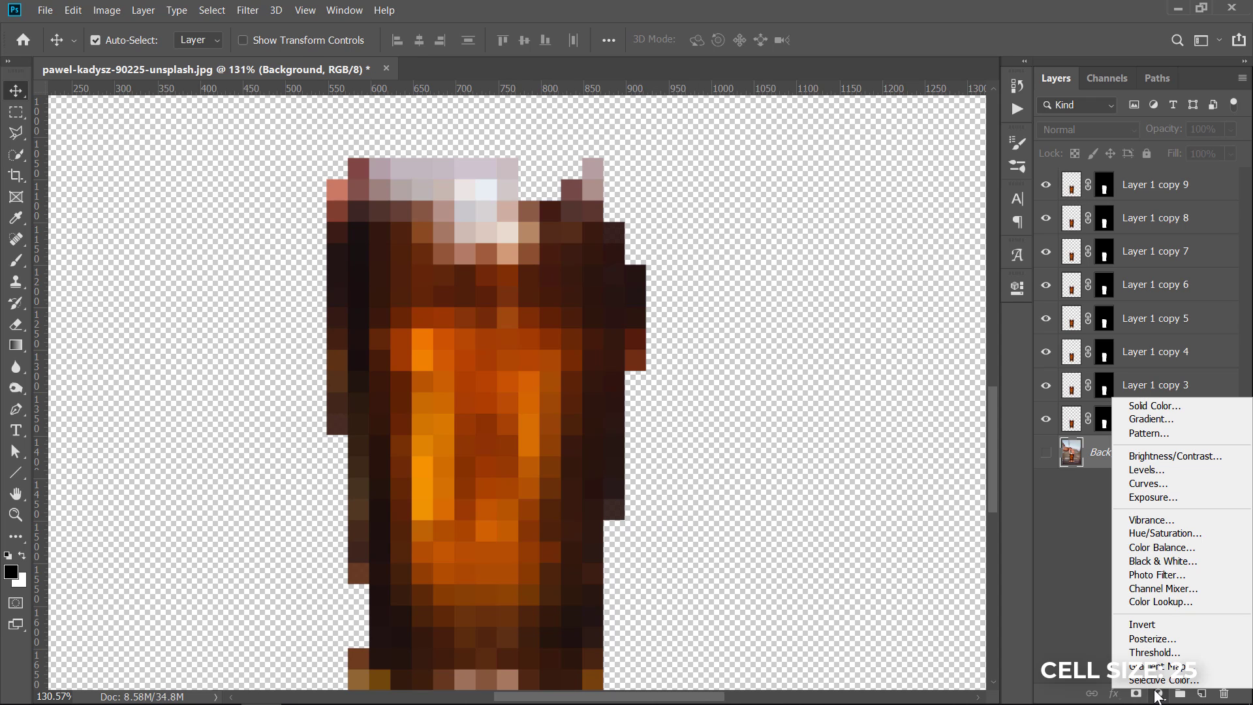
{"action": "left_click", "coordinate": [1155, 408]}
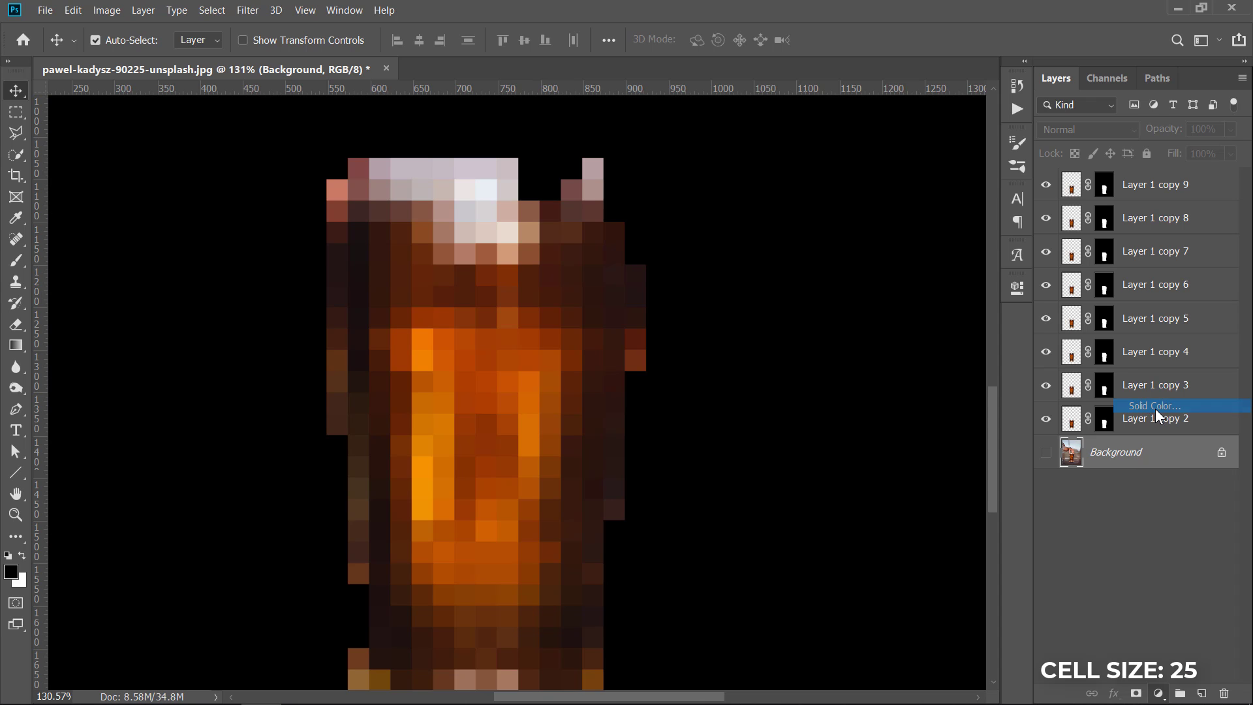
{"action": "left_click_drag", "start_coordinate": [868, 465], "coordinate": [717, 403]}
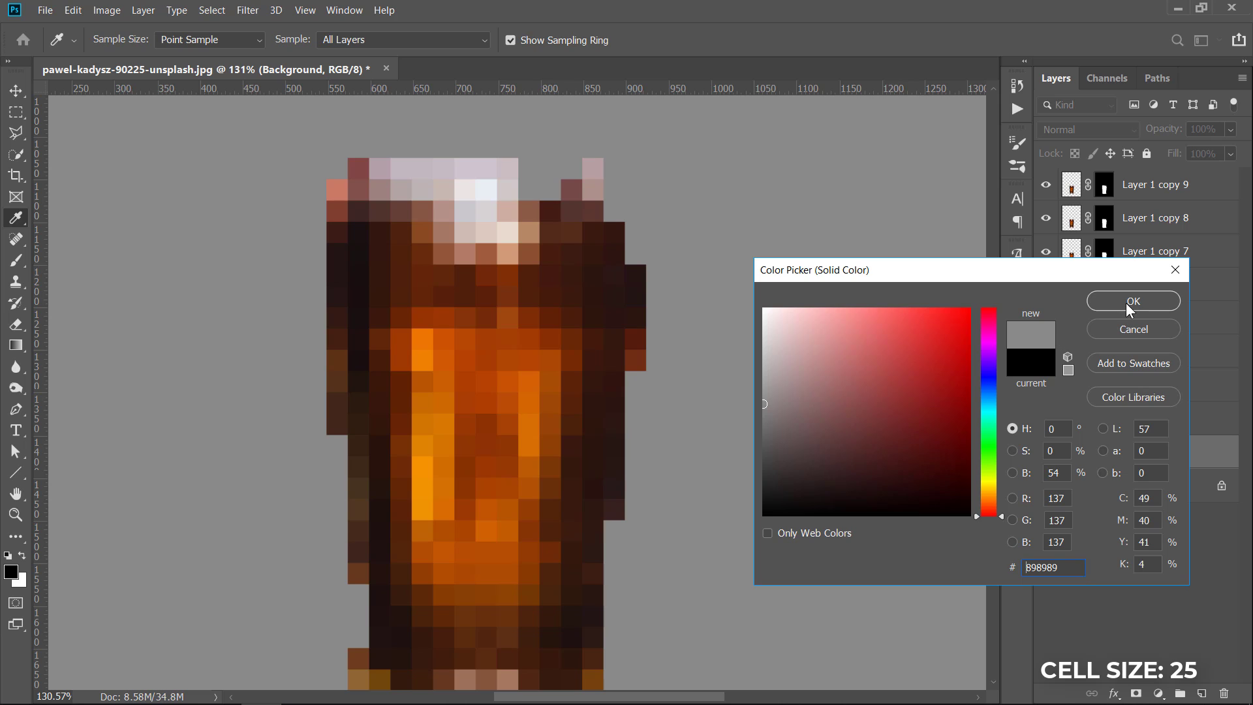
{"action": "left_click", "coordinate": [1126, 303]}
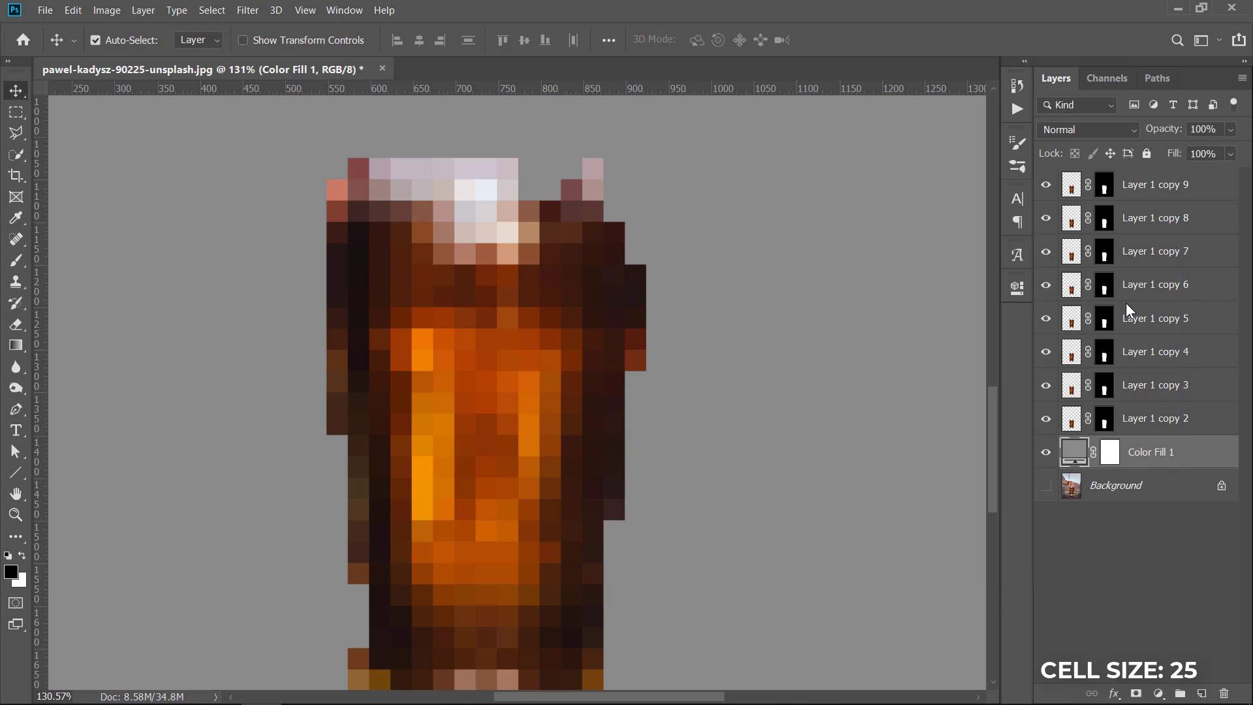
- Replace the grey fill's default mask with one loaded from the glass shape
{"action": "right_click", "coordinate": [1113, 457]}
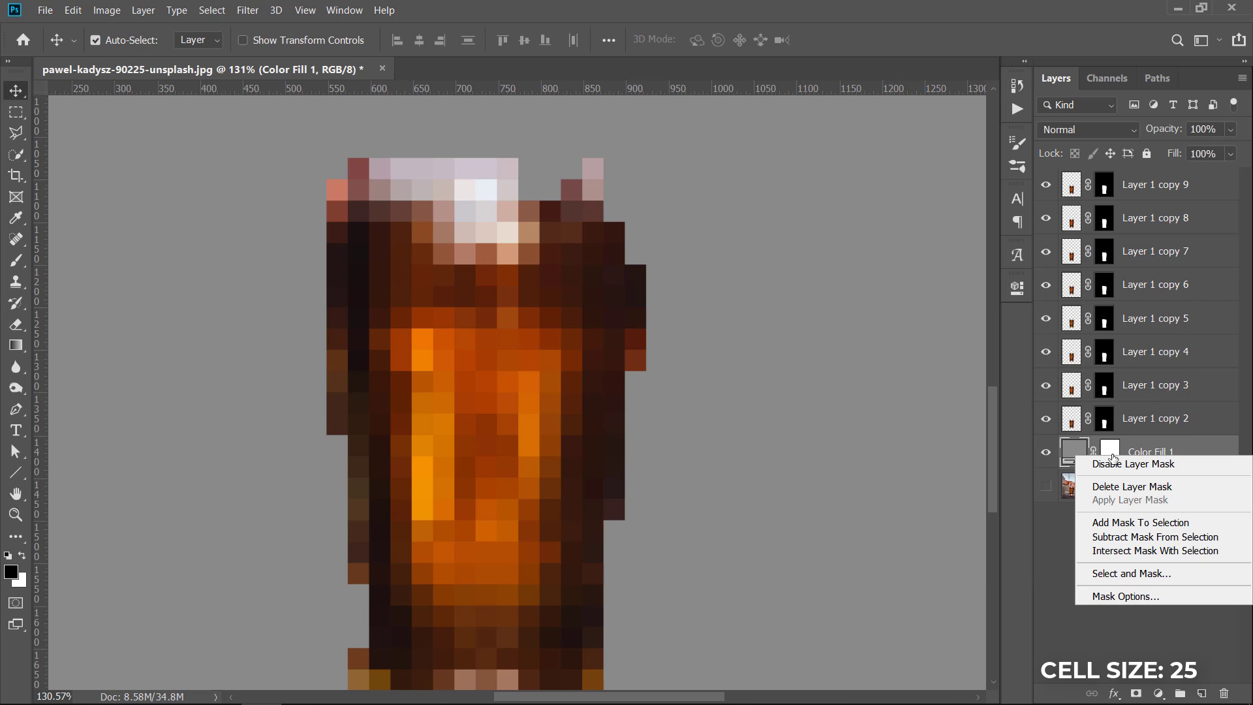
{"action": "left_click", "coordinate": [1113, 484]}
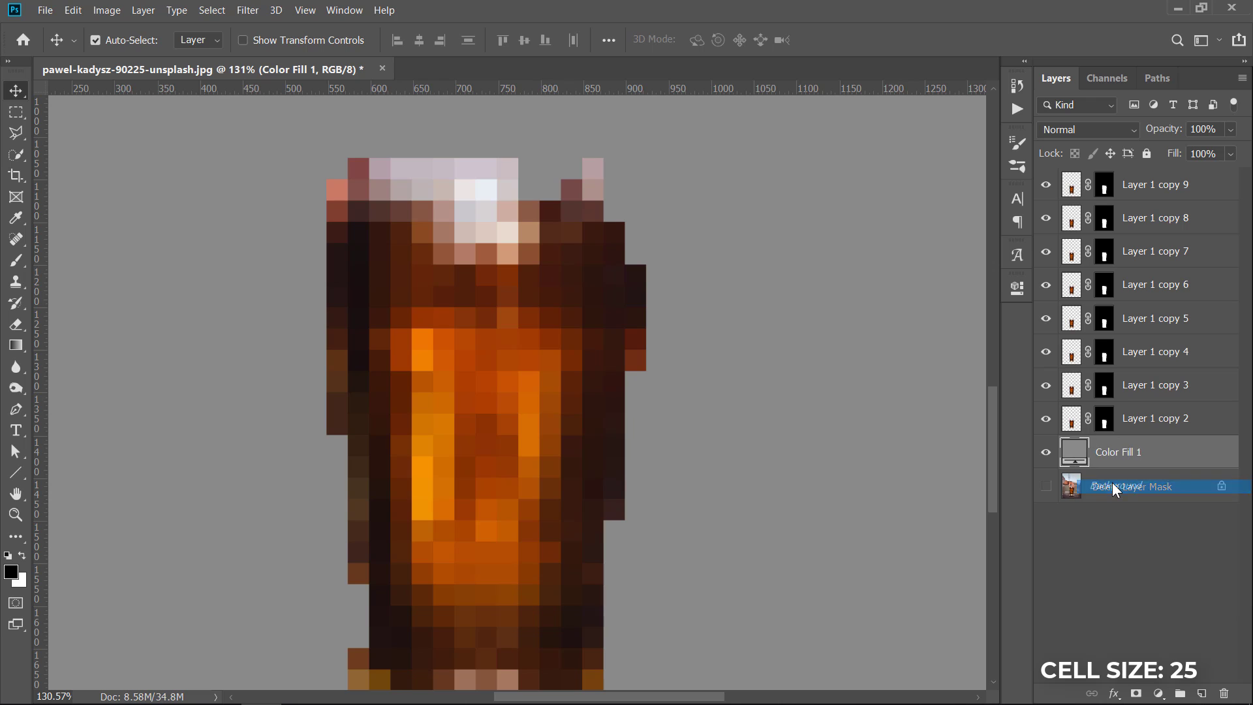
{"action": "left_click", "coordinate": [1104, 430], "text": "ctrl"}
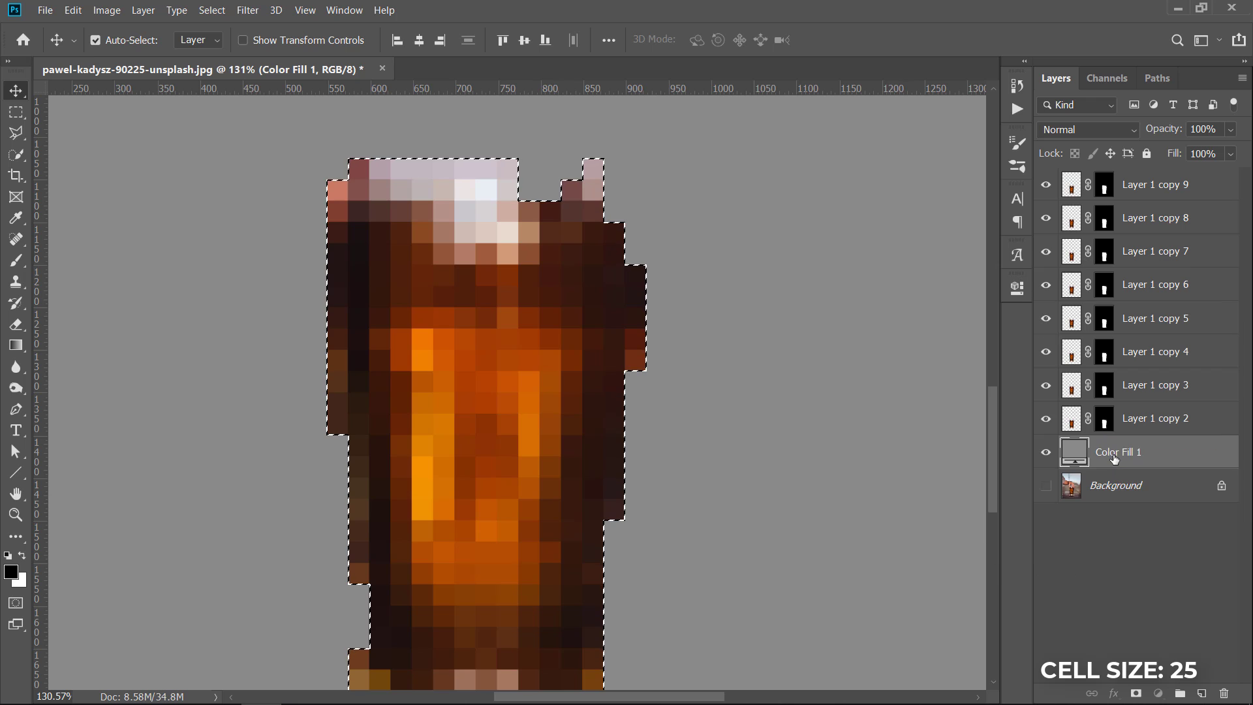
{"action": "left_click", "coordinate": [1137, 693]}
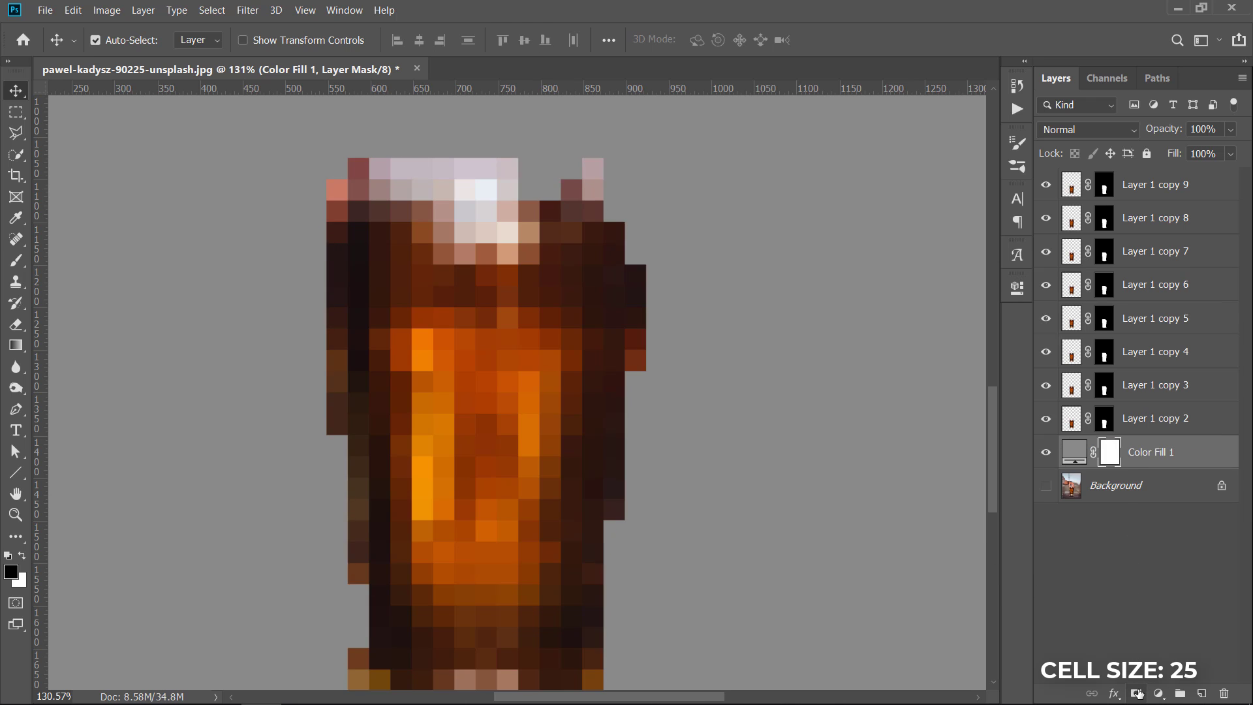
{"action": "mouse_move", "coordinate": [1045, 417]}
{"action": "left_mouse_down"}
{"action": "mouse_move", "coordinate": [1048, 196]}
{"action": "mouse_move", "coordinate": [1046, 422]}
{"action": "left_mouse_up"}
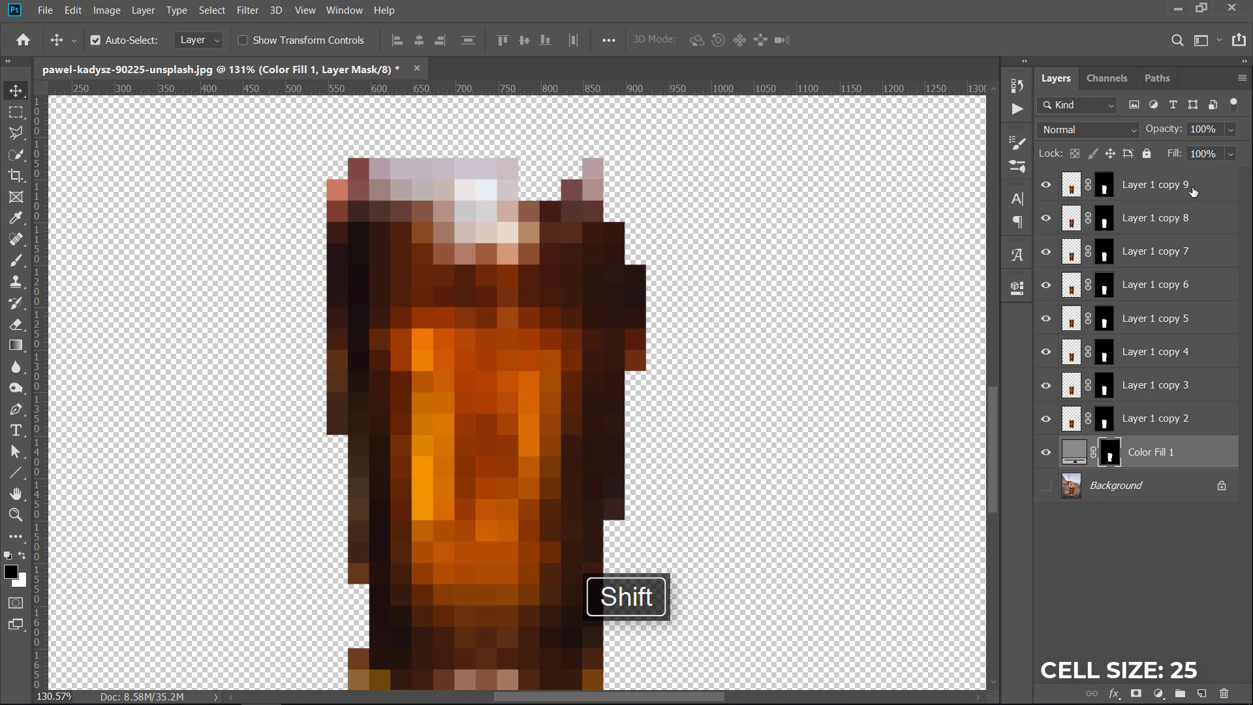
- Convert the grey fill and eight glass copies to one smart object and show the Background
{"action": "left_click", "coordinate": [1193, 188], "text": "shift"}
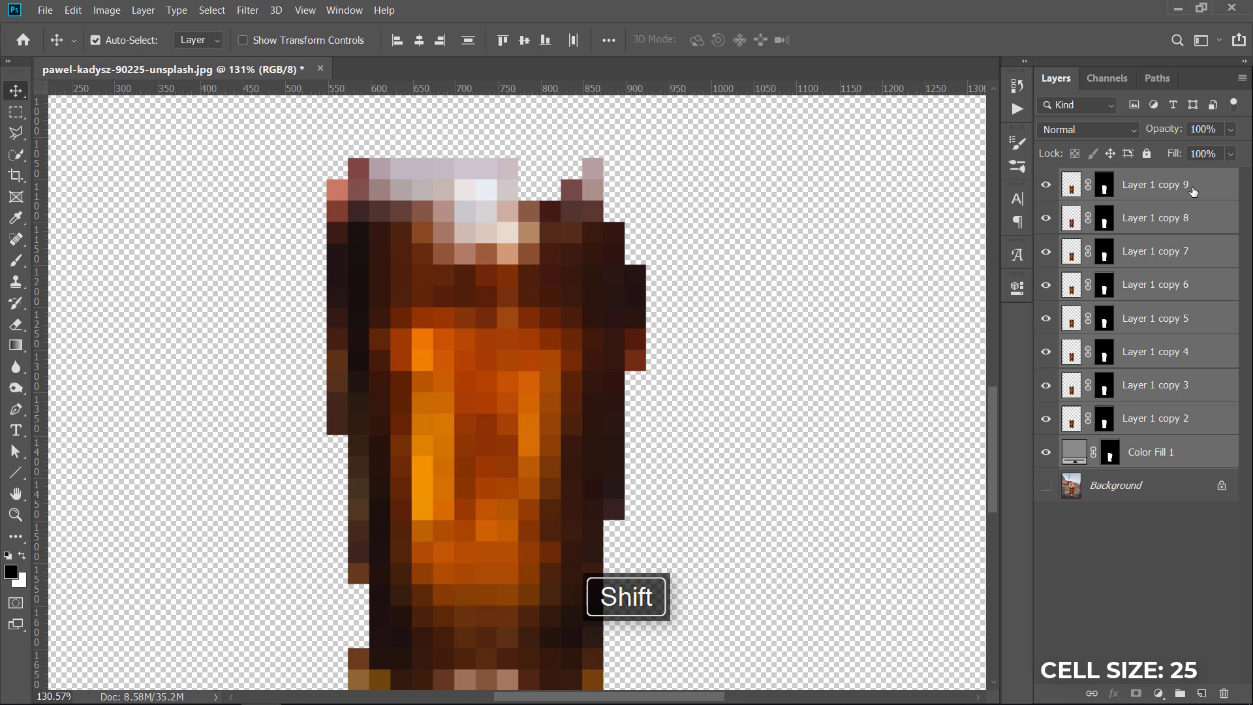
{"action": "right_click", "coordinate": [1193, 191]}
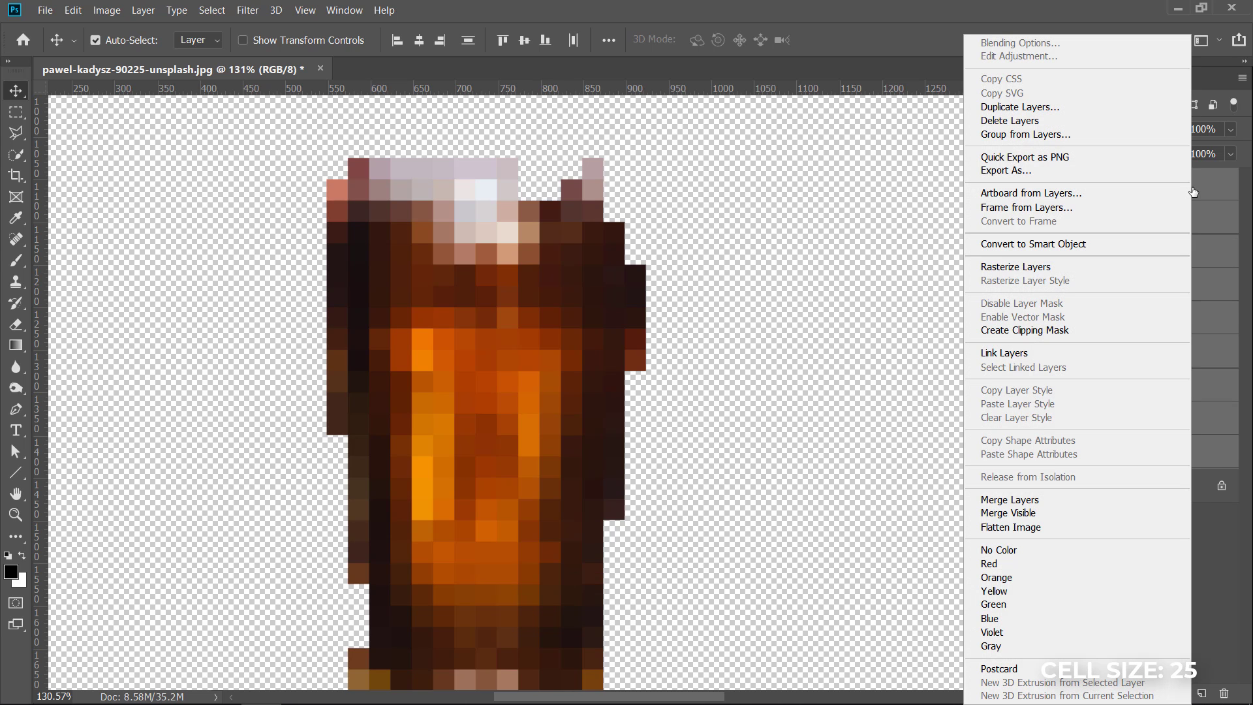
{"action": "left_click", "coordinate": [1086, 243]}
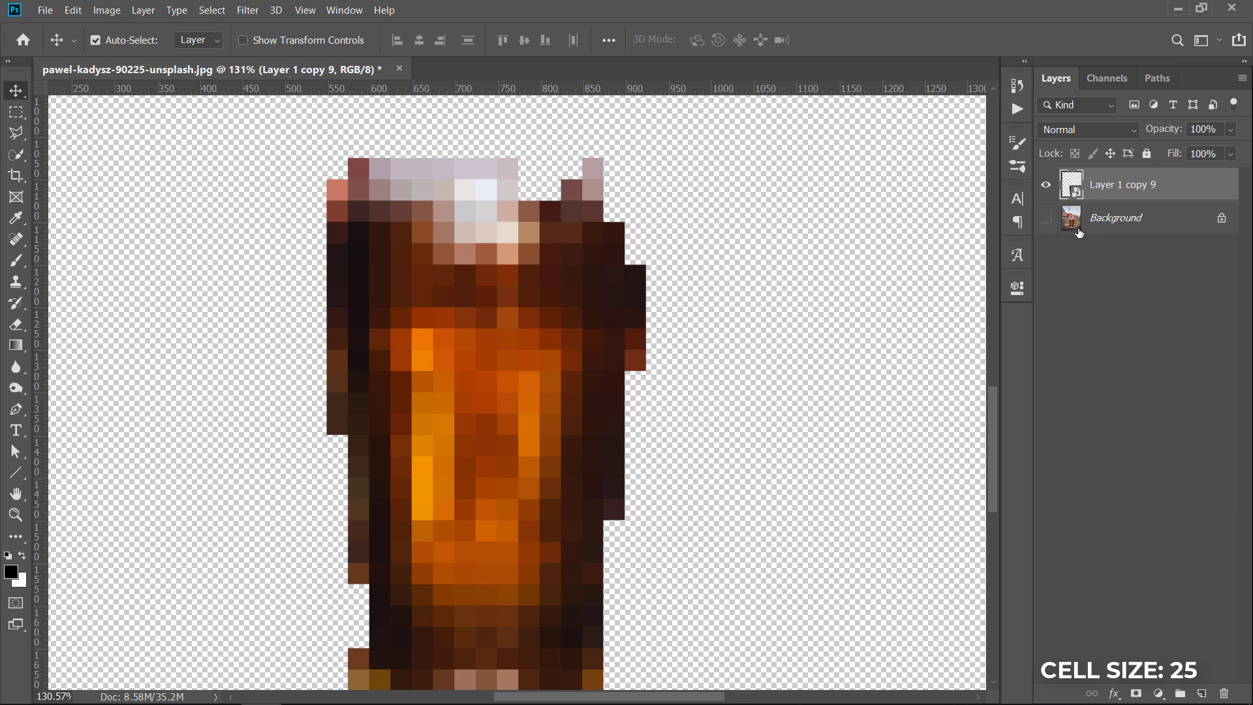
{"action": "left_click", "coordinate": [1048, 219]}
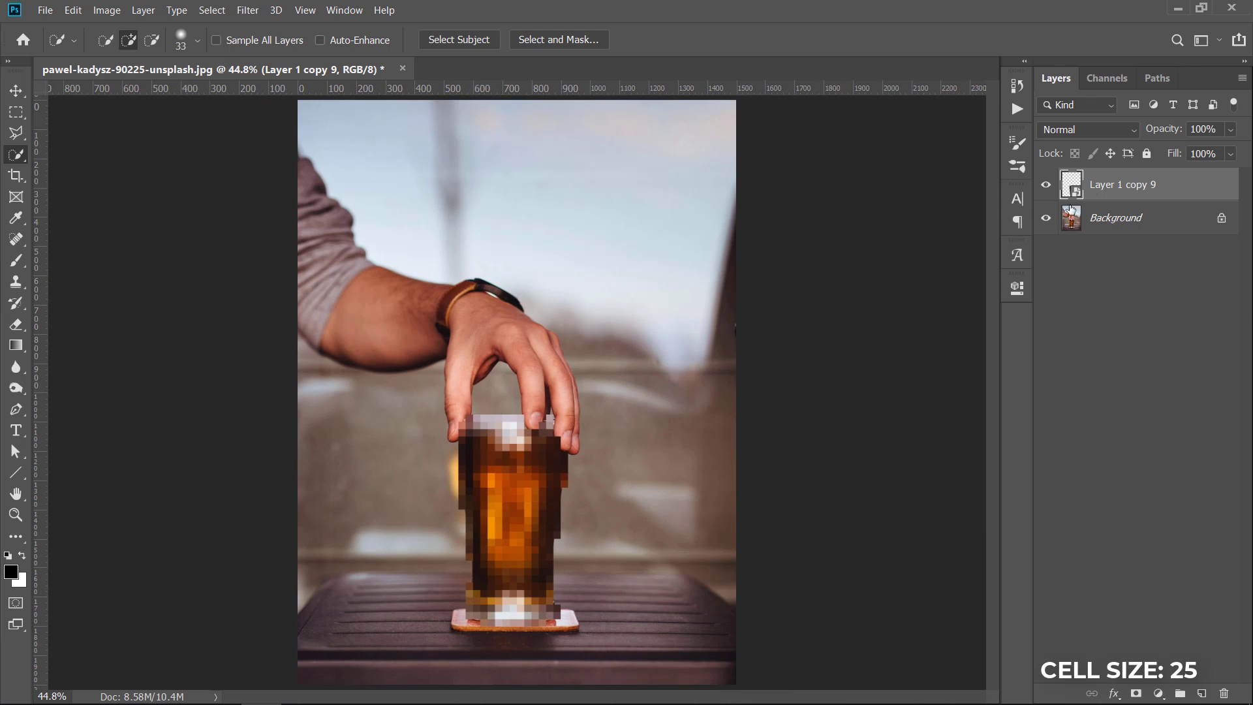
- Rename the combined smart object layer to 'Effect'
{"action": "double_click", "coordinate": [1123, 186]}
{"action": "type", "text": "Effect"}
{"action": "key", "text": "Return"}
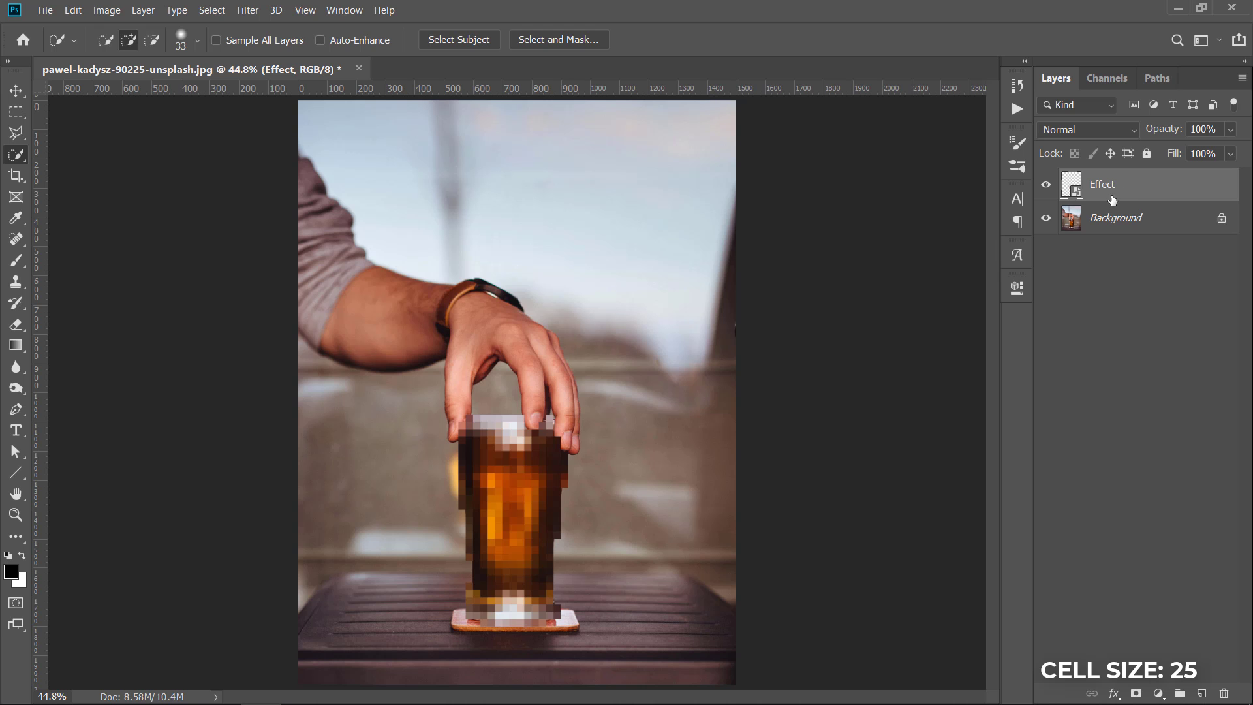
- Check in Image Size that the resolution is 72 pixels/inch, then close without changes
{"action": "left_click", "coordinate": [110, 11]}
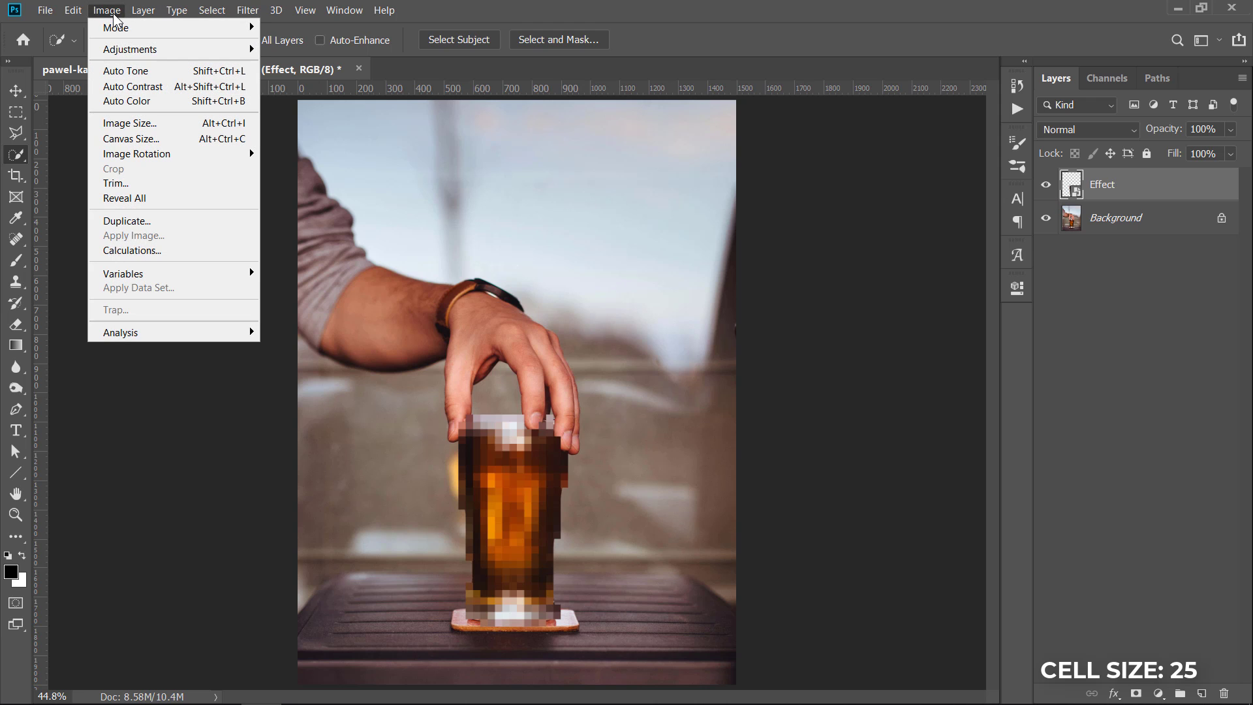
{"action": "left_click", "coordinate": [128, 122]}
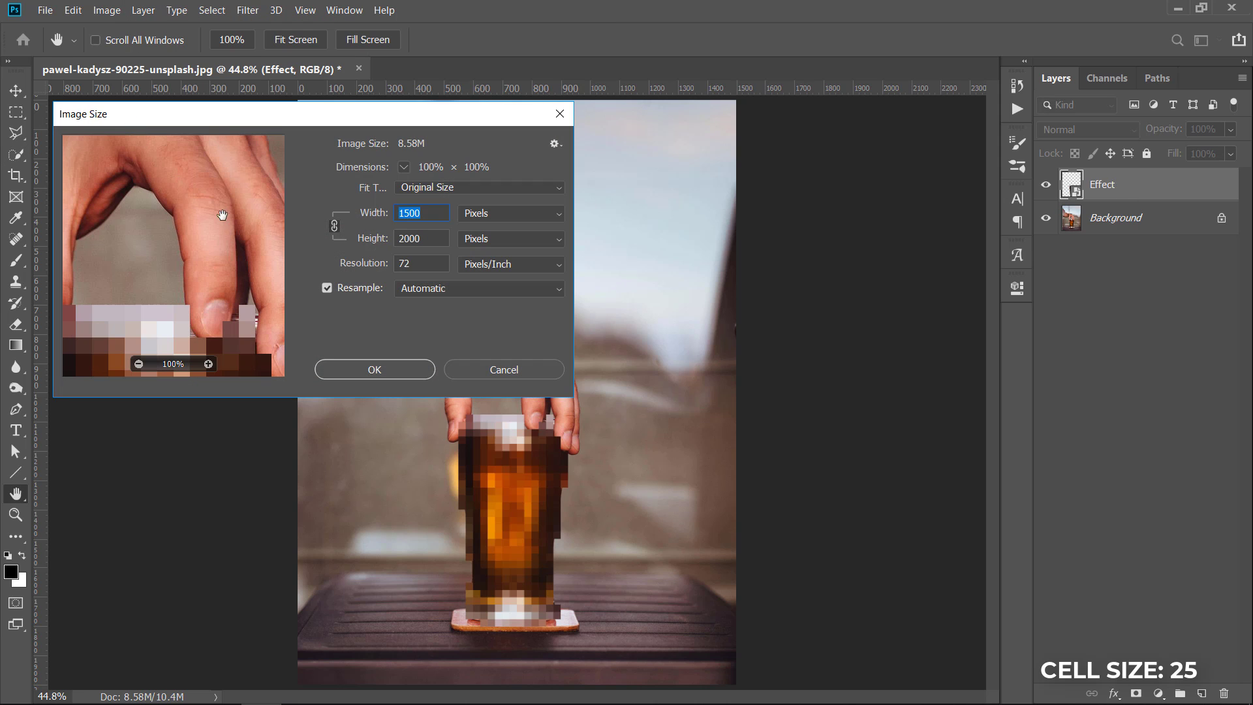
{"action": "double_click", "coordinate": [432, 263]}
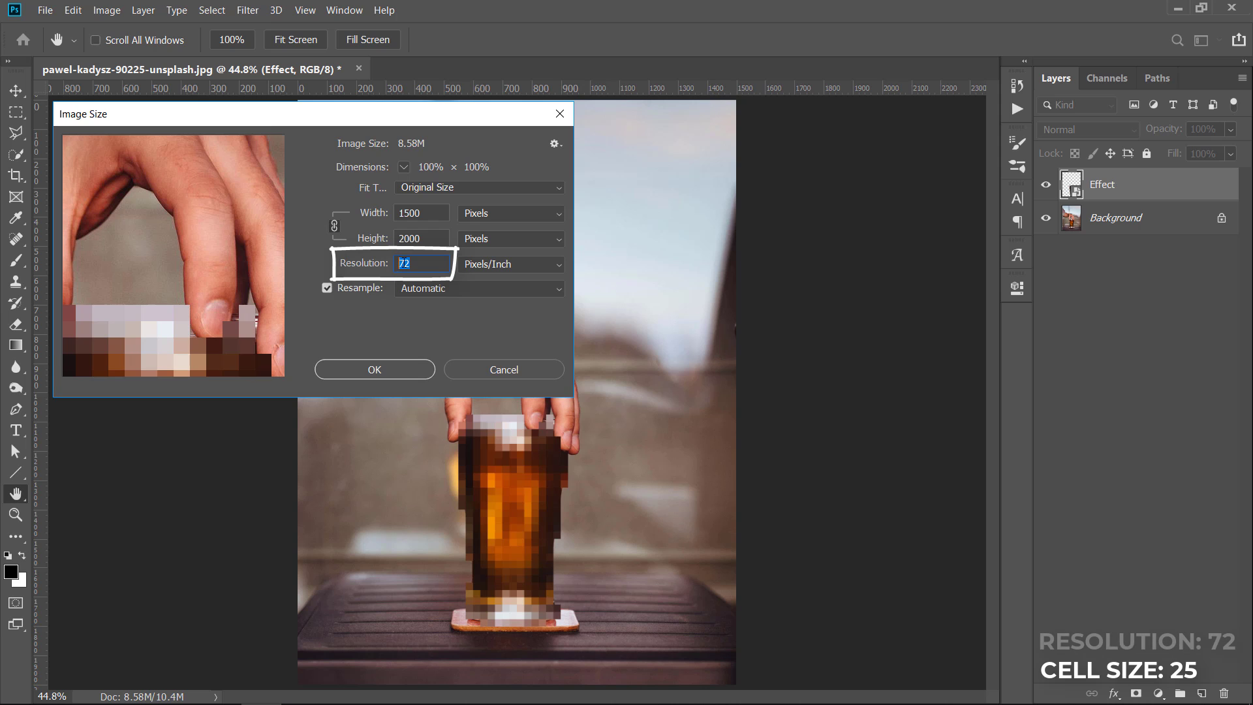
{"action": "right_click", "coordinate": [404, 259]}
{"action": "left_click", "coordinate": [437, 308]}
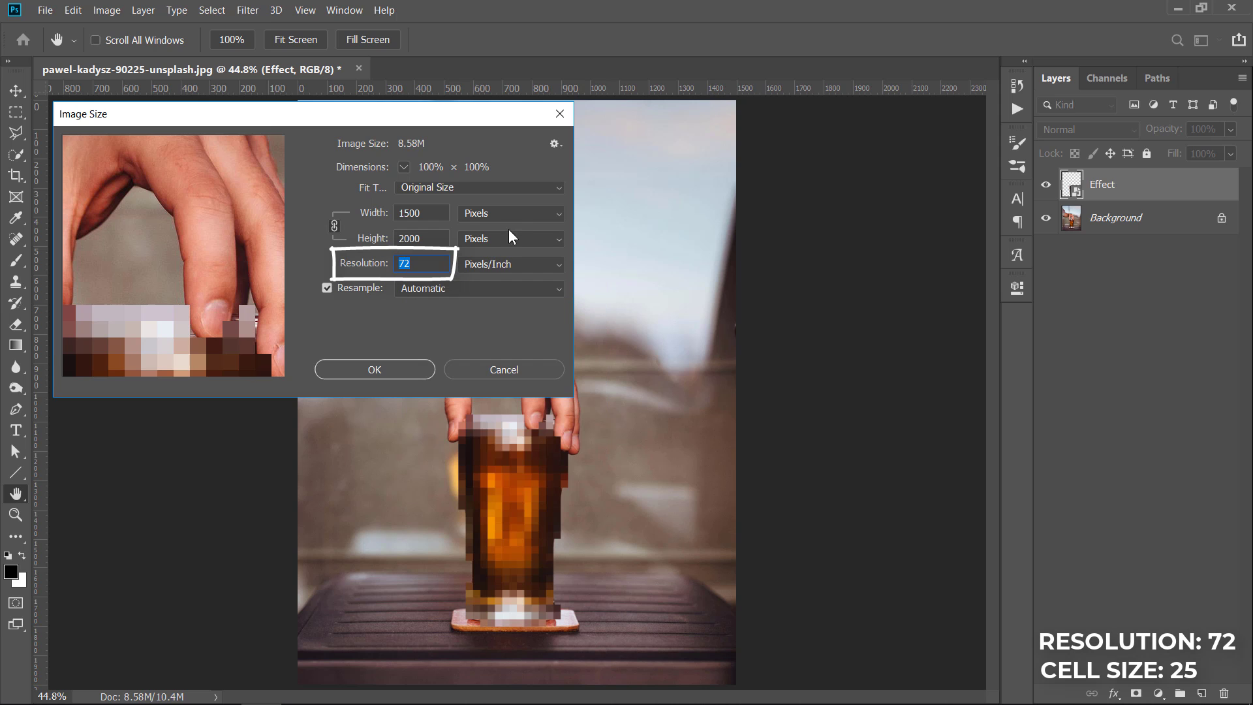
{"action": "left_click", "coordinate": [563, 117]}
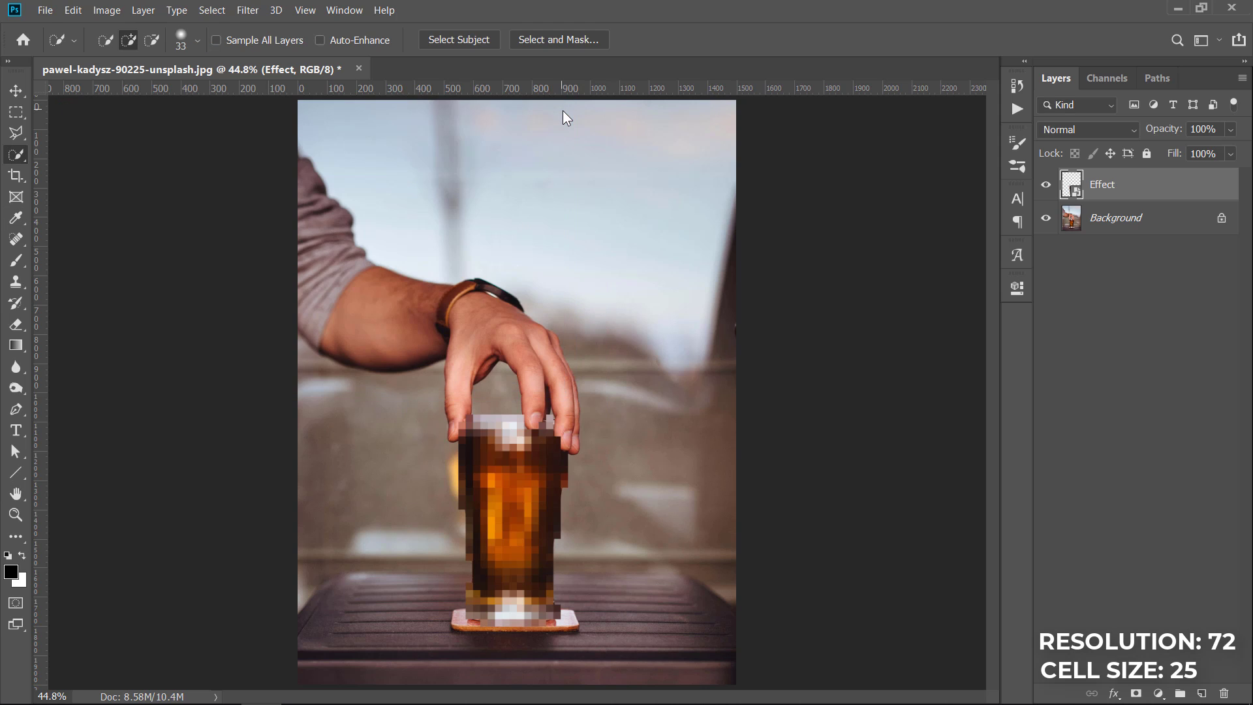
- Create a new 25 × 25 px document at 72 pixels/inch
{"action": "left_click", "coordinate": [40, 15]}
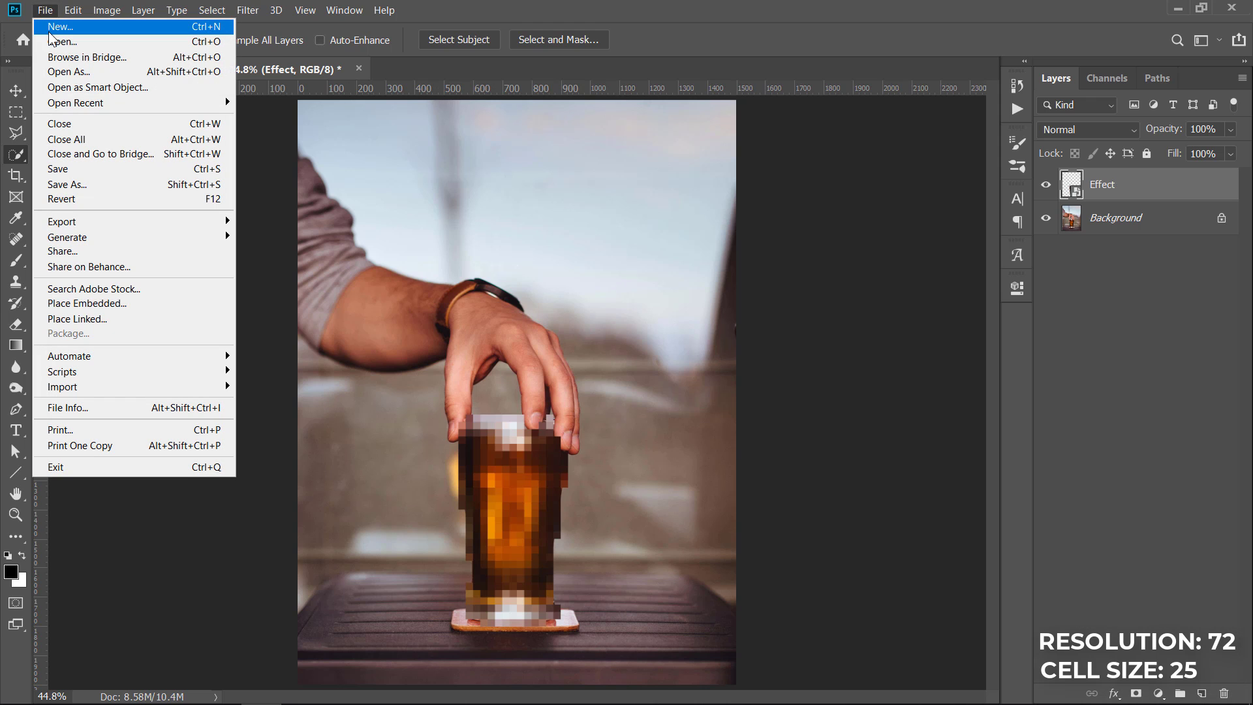
{"action": "left_click", "coordinate": [48, 32]}
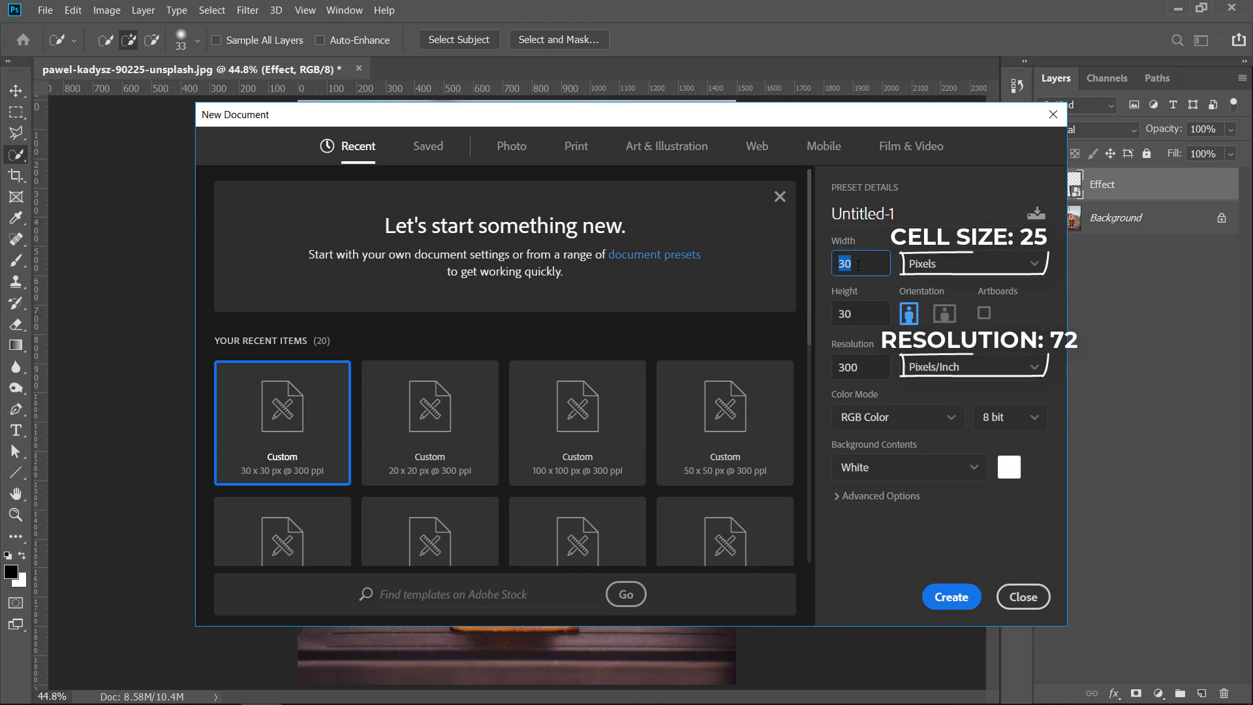
{"action": "type", "text": "25"}
{"action": "double_click", "coordinate": [841, 306]}
{"action": "type", "text": "2"}
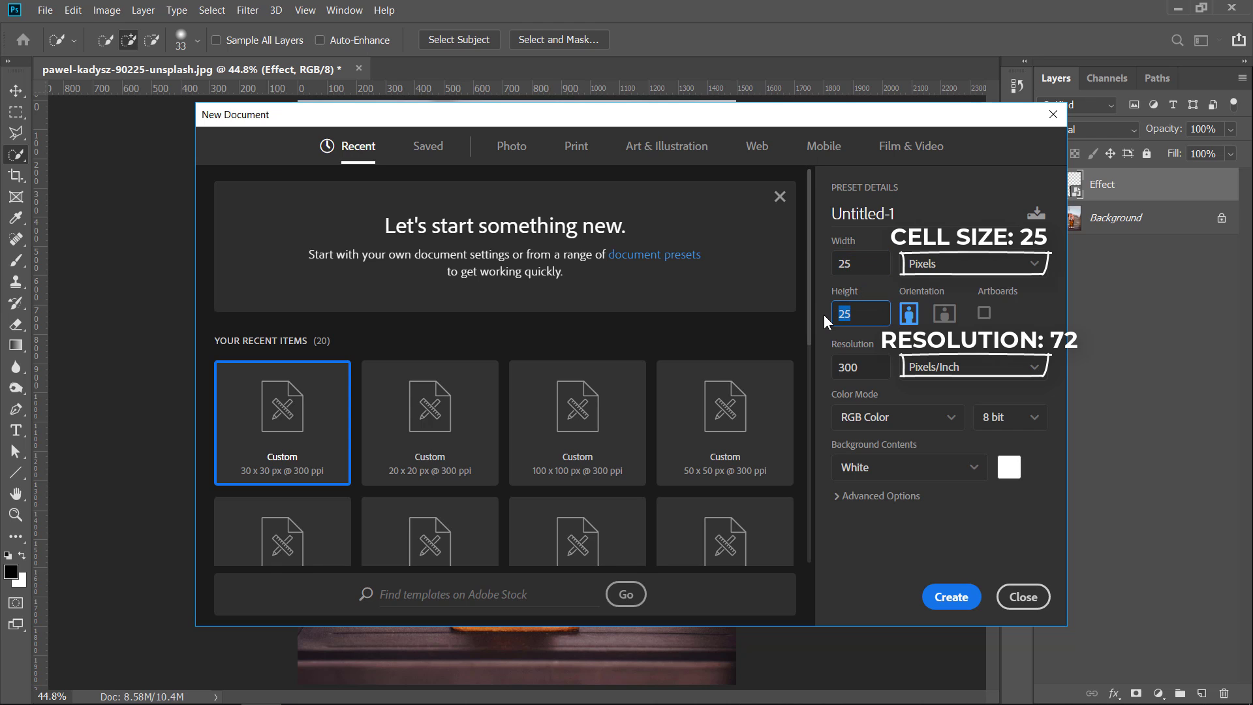
{"action": "key", "text": "Tab"}
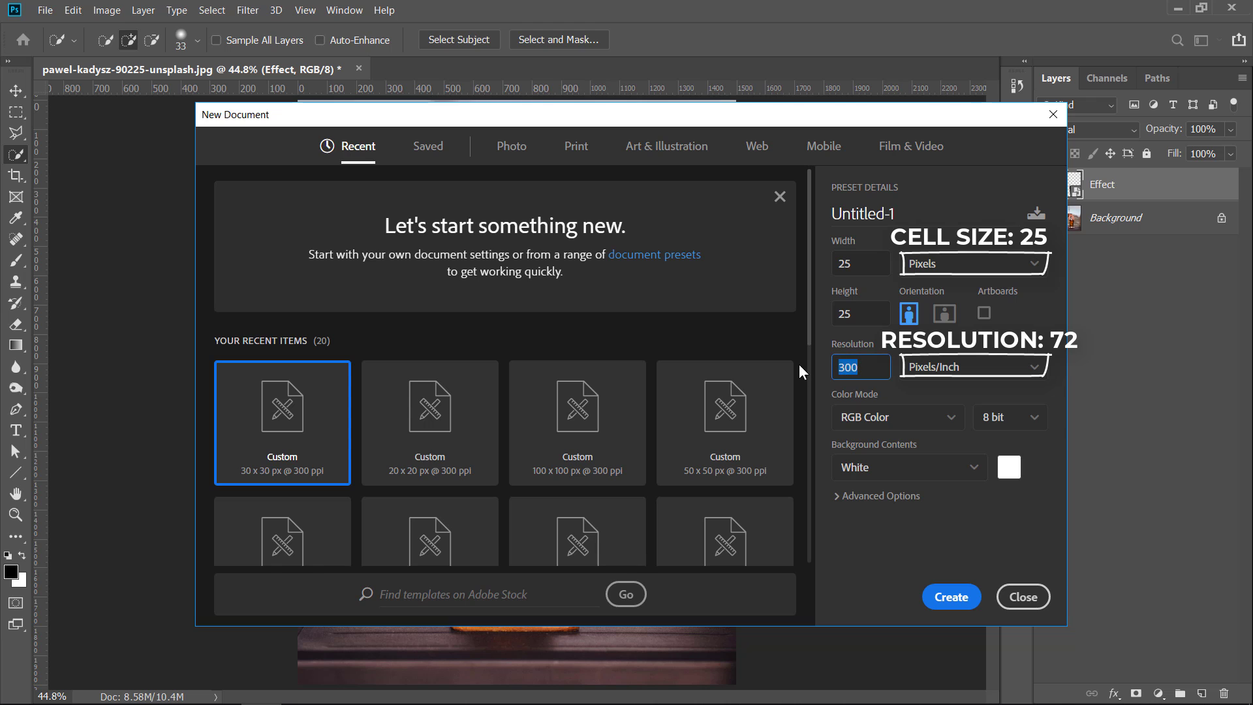
{"action": "type", "text": "72"}
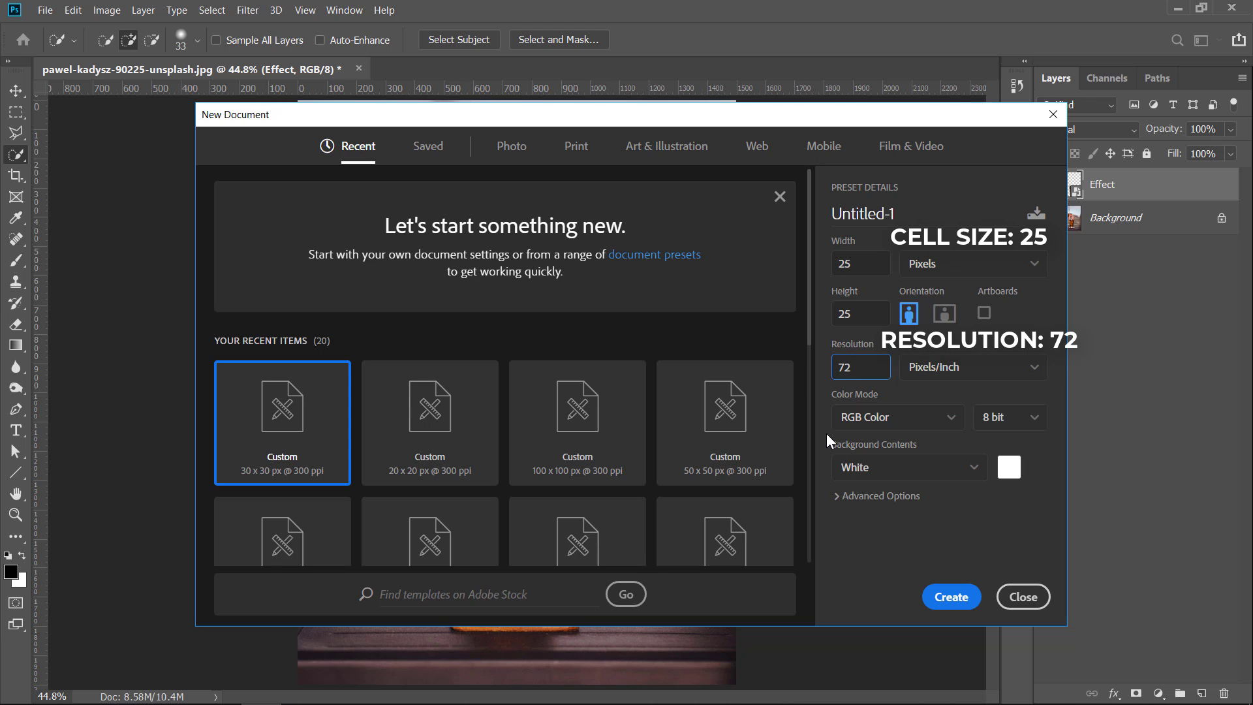
{"action": "left_click", "coordinate": [946, 598]}
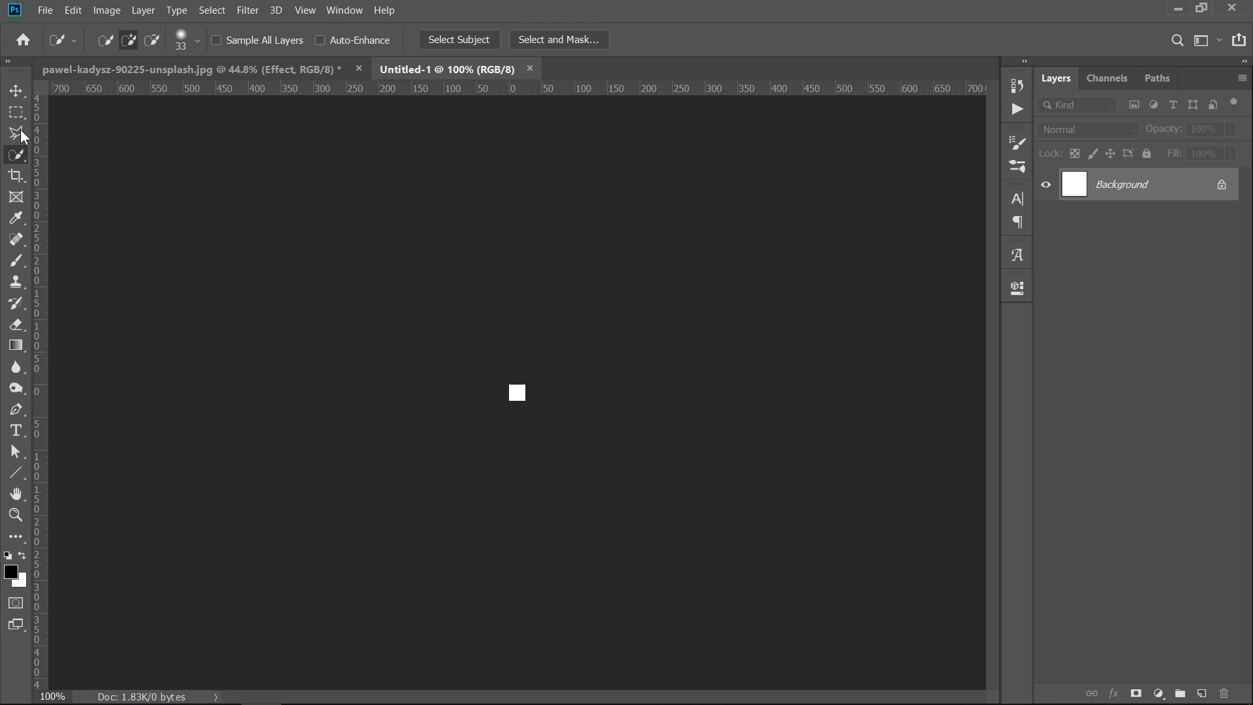
- Fit the tiny canvas to the view and convert the Background into an editable Layer 0
{"action": "left_click", "coordinate": [17, 91]}
{"action": "key", "text": "ctrl+0"}
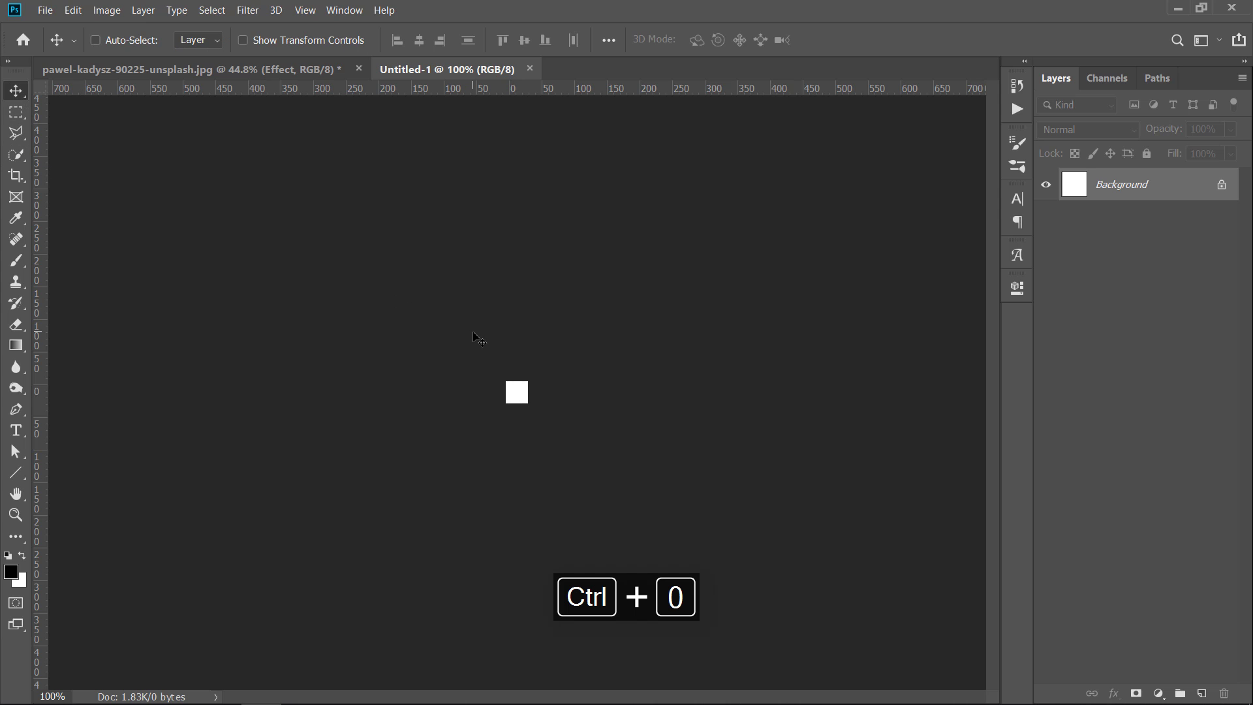
{"action": "key", "text": "ctrl+0"}
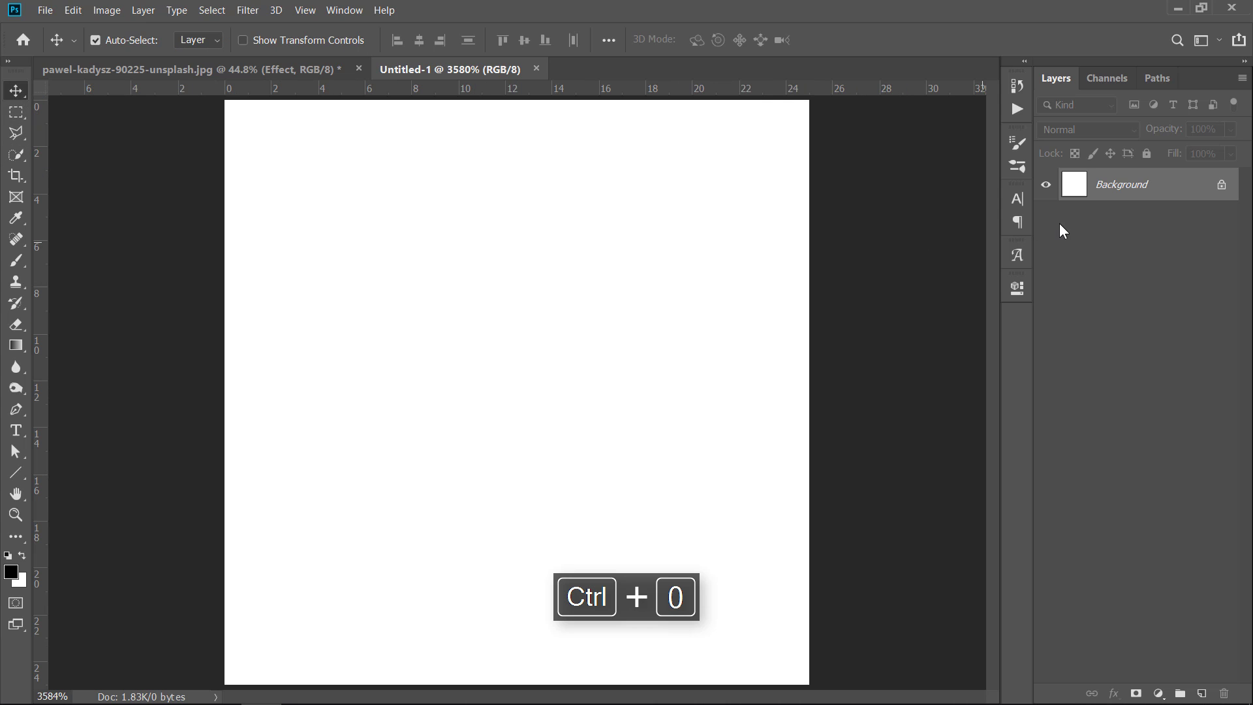
{"action": "double_click", "coordinate": [1178, 191]}
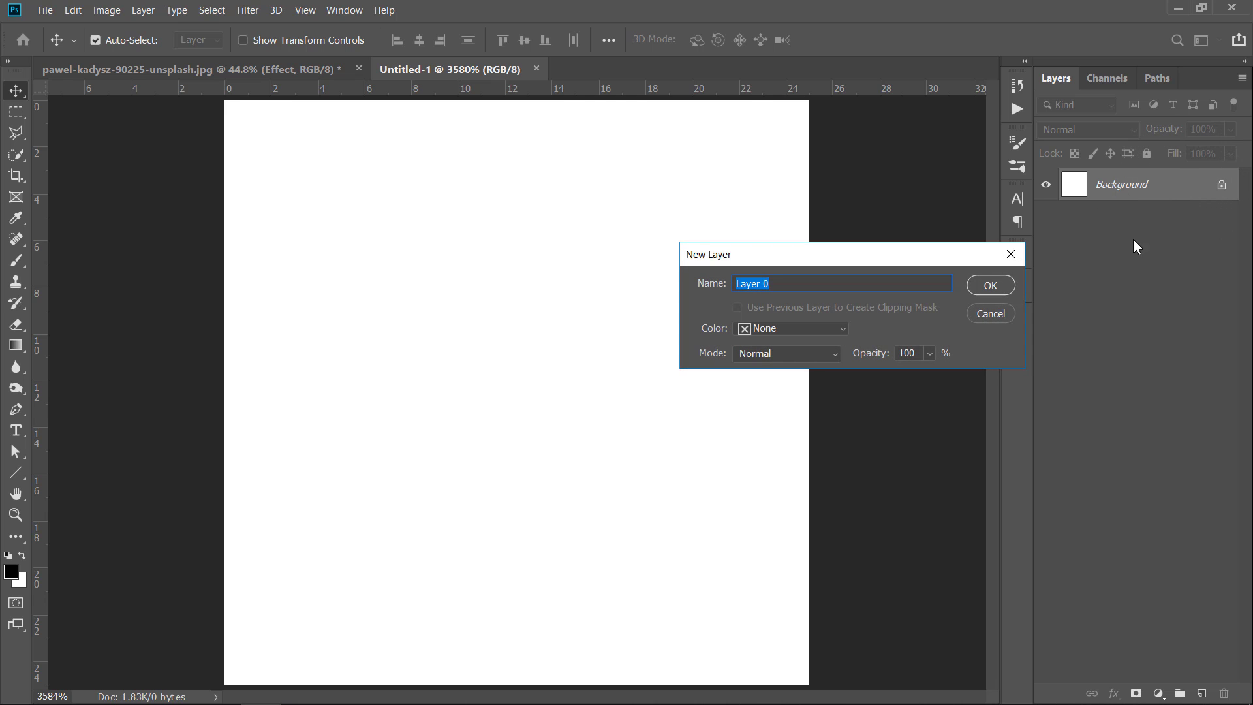
{"action": "left_click", "coordinate": [991, 285]}
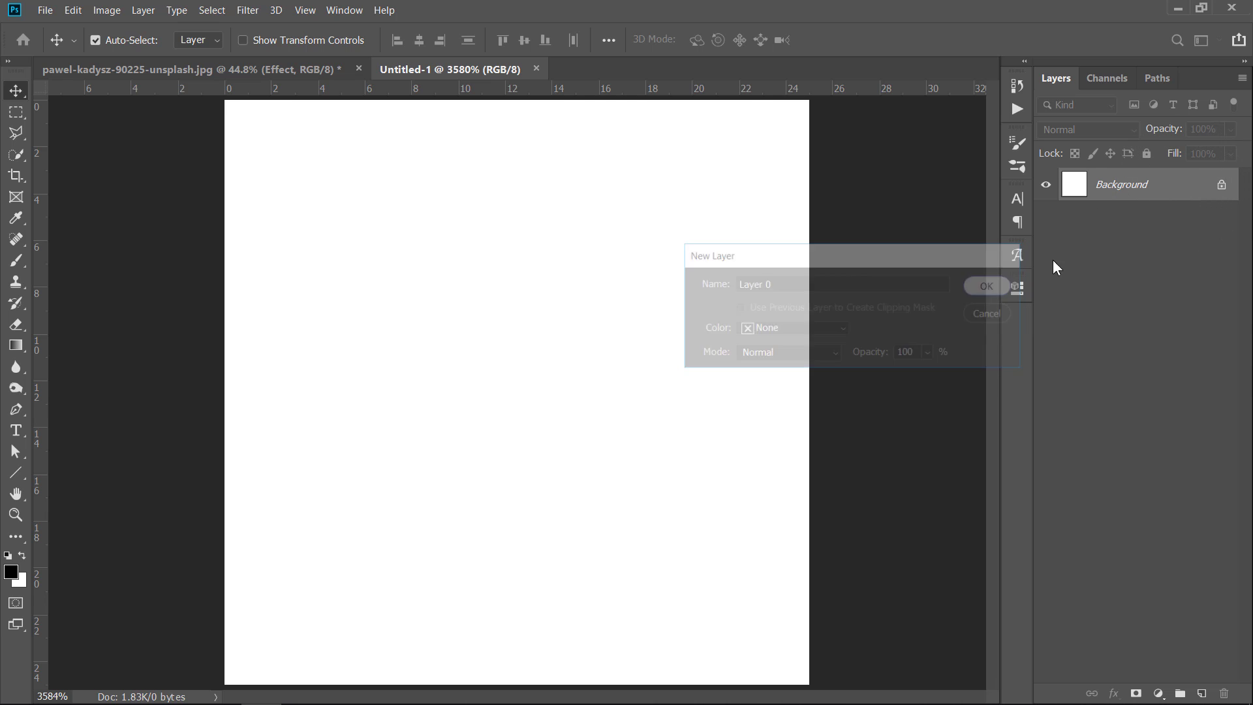
- Give Layer 0 a 1 px inside black stroke and drop its fill to 0%, leaving only the border
{"action": "double_click", "coordinate": [1196, 191]}
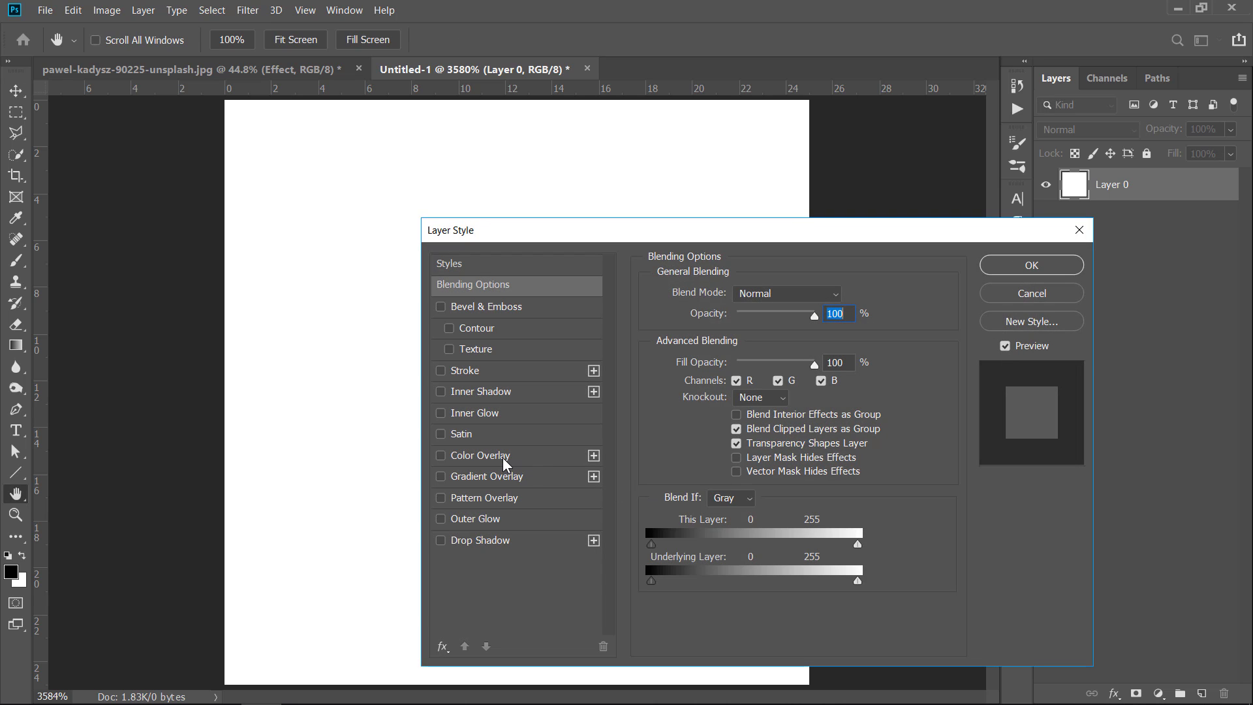
{"action": "left_click", "coordinate": [487, 380]}
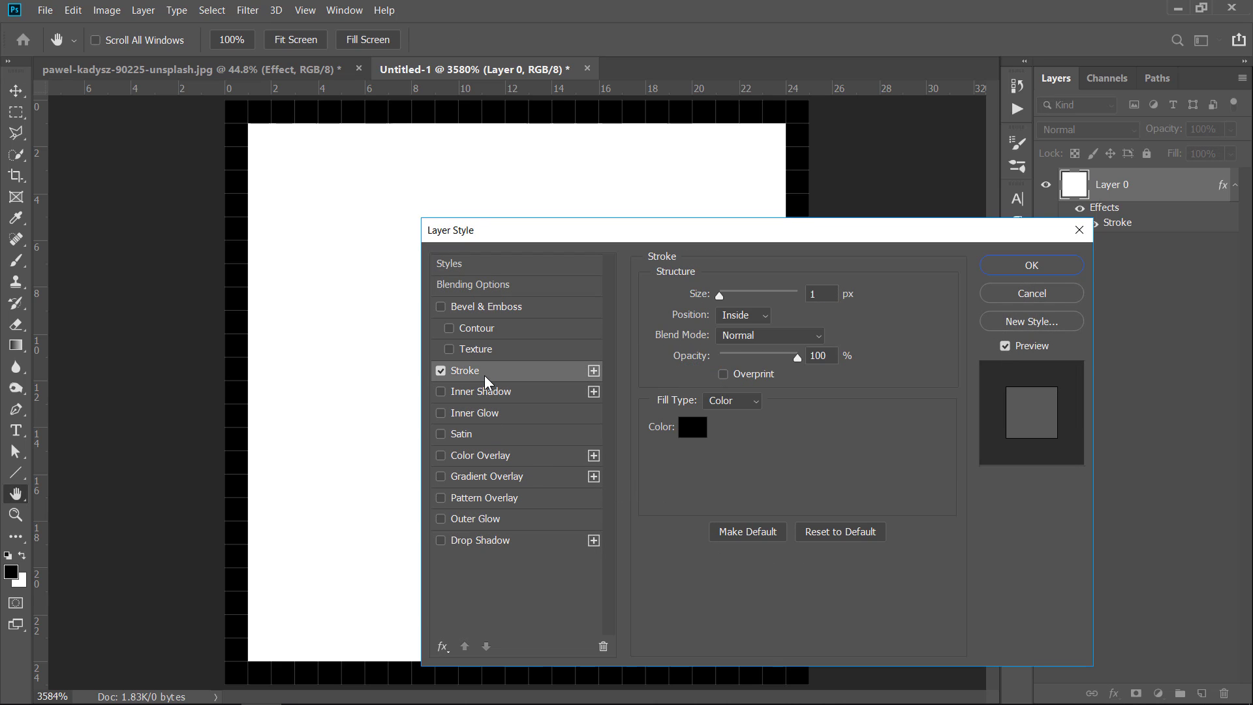
{"action": "double_click", "coordinate": [804, 294]}
{"action": "left_click", "coordinate": [1025, 268]}
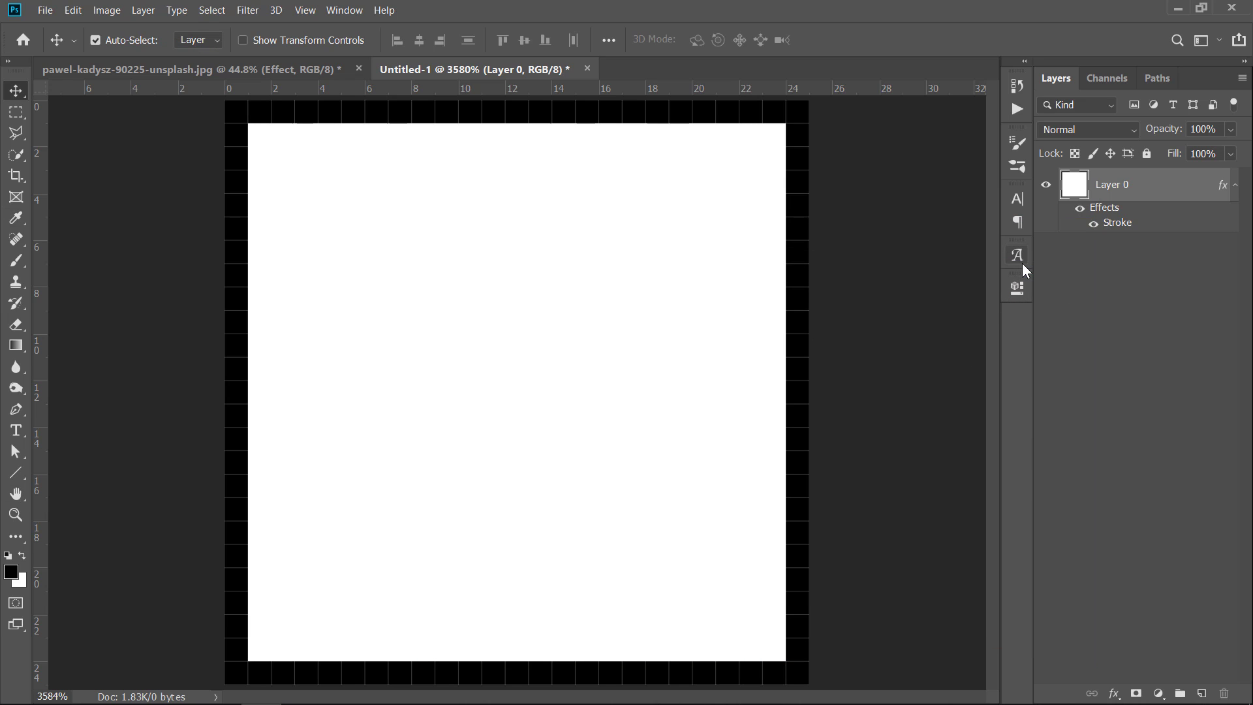
{"action": "left_click_drag", "start_coordinate": [1174, 153], "coordinate": [997, 158]}
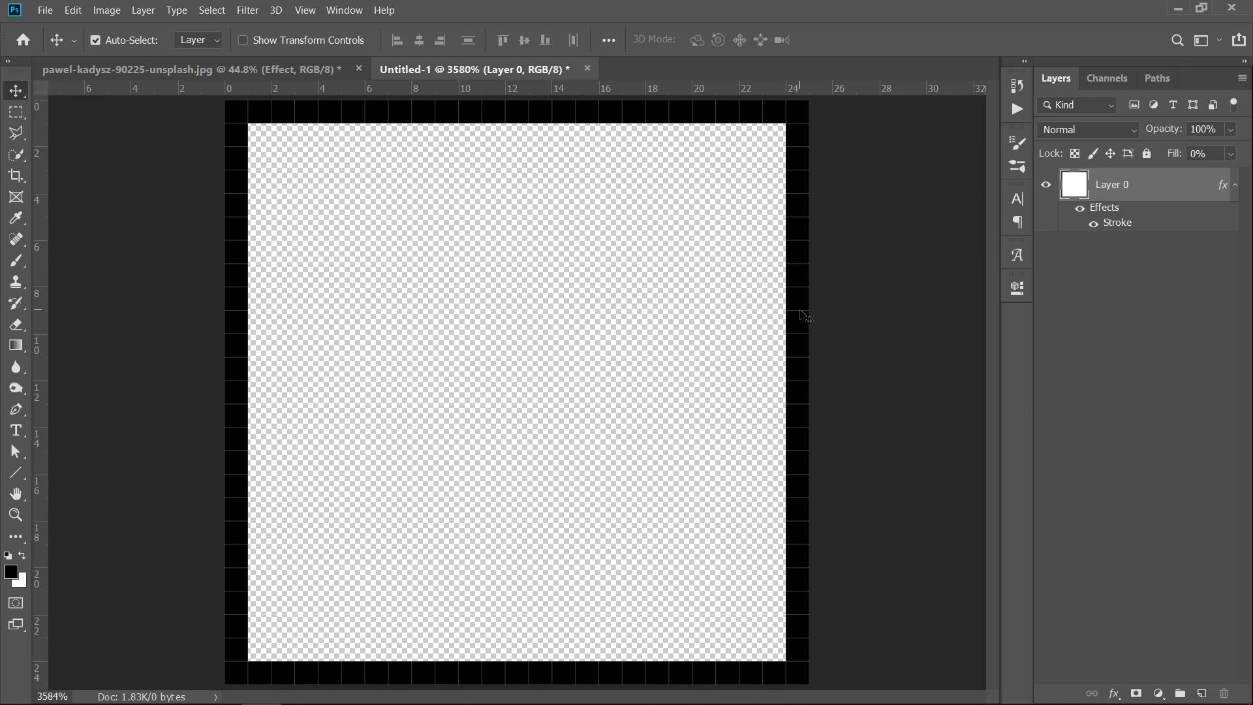
- Define the bordered square as a new pattern named Pattern 1 via Edit > Define Pattern
{"action": "left_click", "coordinate": [75, 10]}
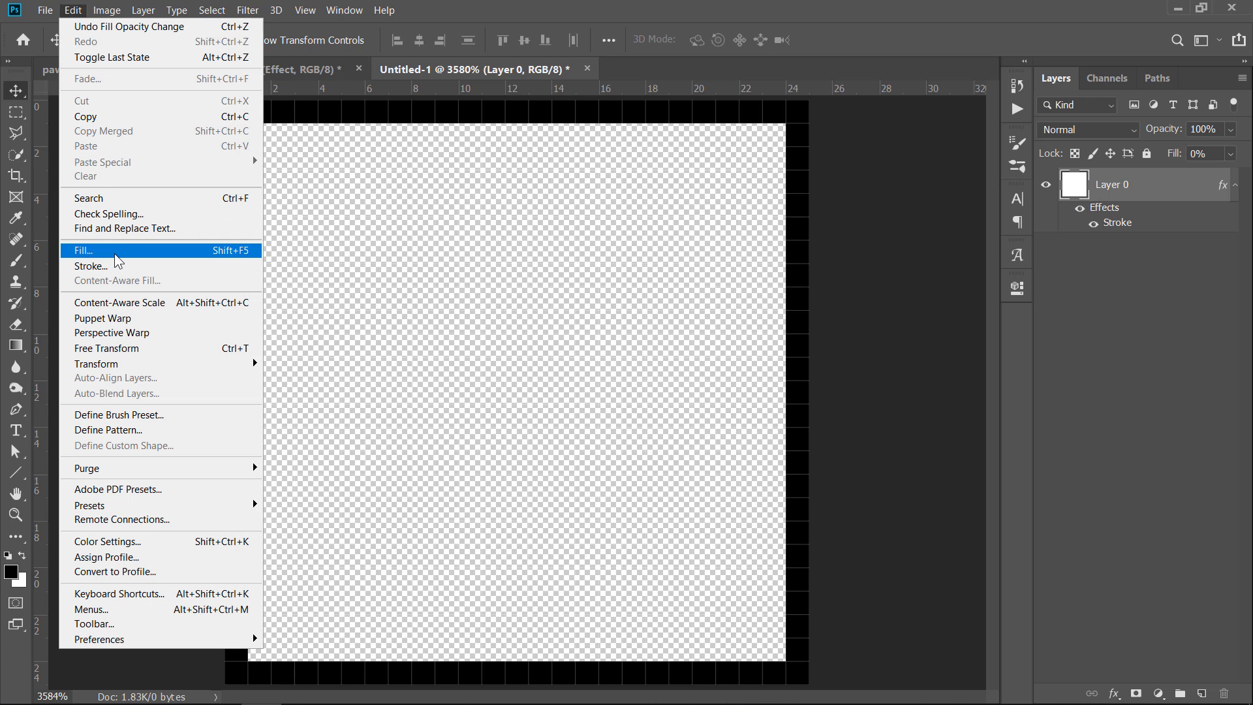
{"action": "mouse_move", "coordinate": [96, 363]}
{"action": "left_click", "coordinate": [130, 429]}
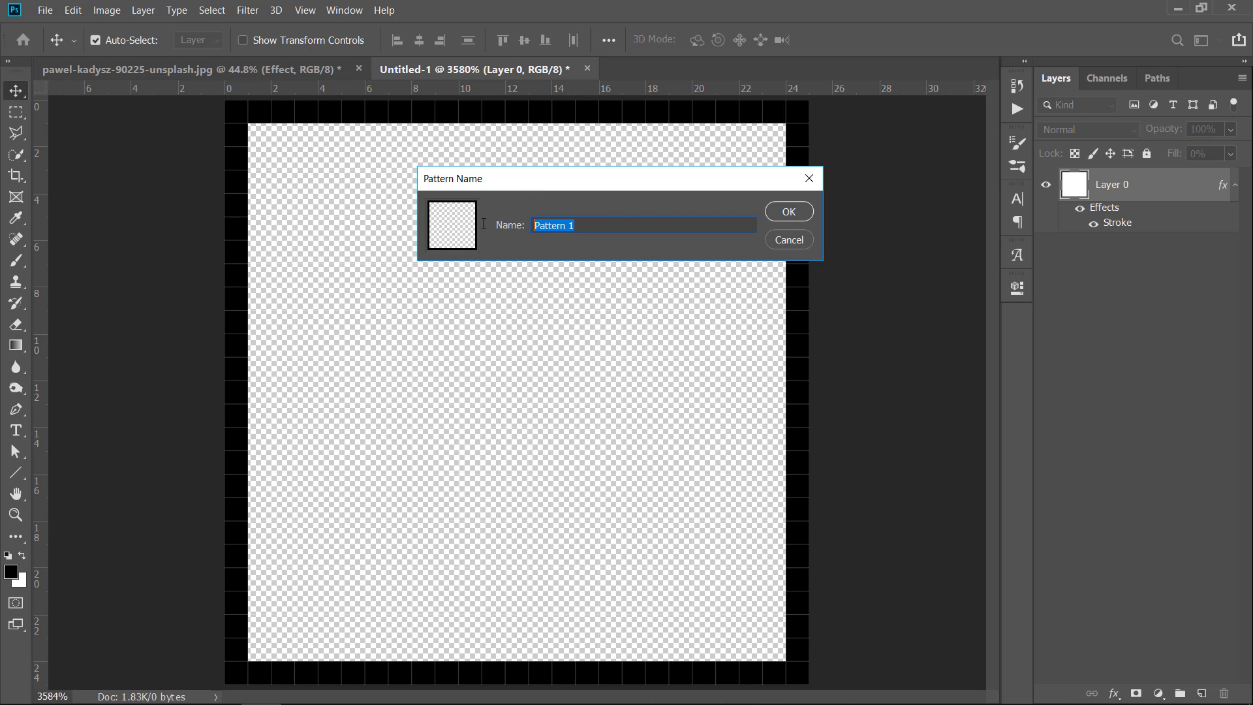
{"action": "left_click", "coordinate": [778, 213]}
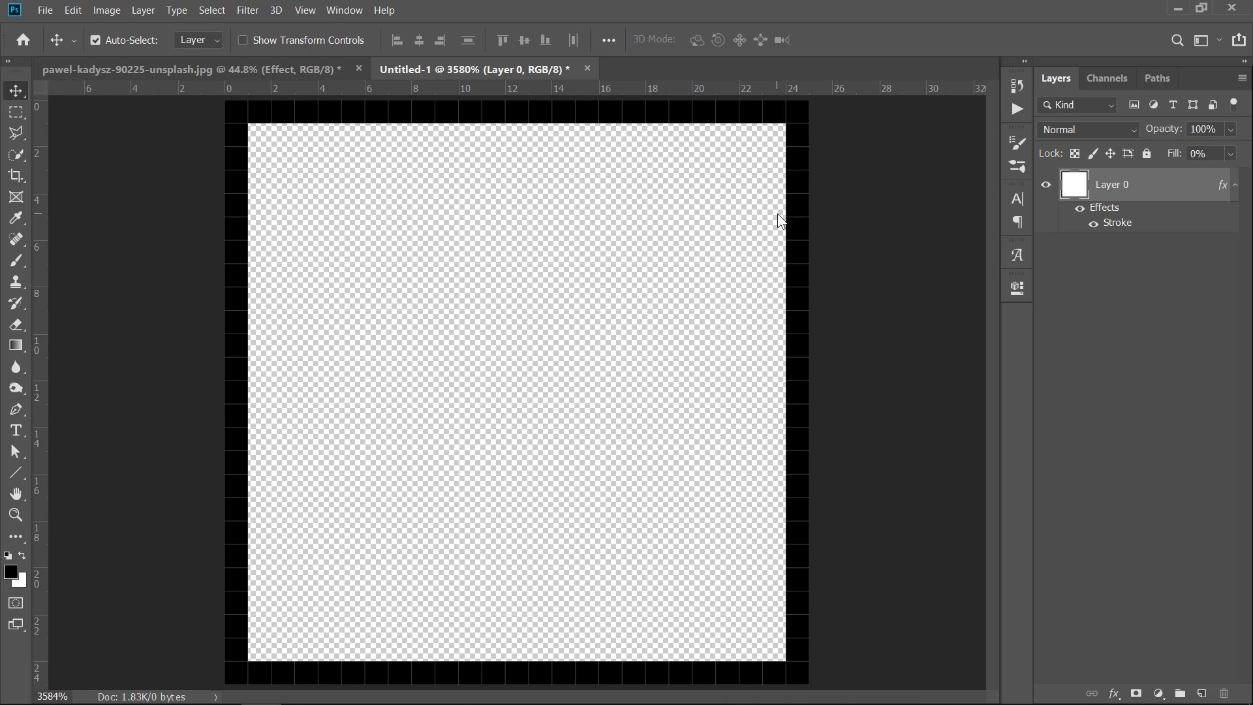
- Return to the beer photo and duplicate the Effect layer as Effect copy
{"action": "left_click", "coordinate": [219, 70]}
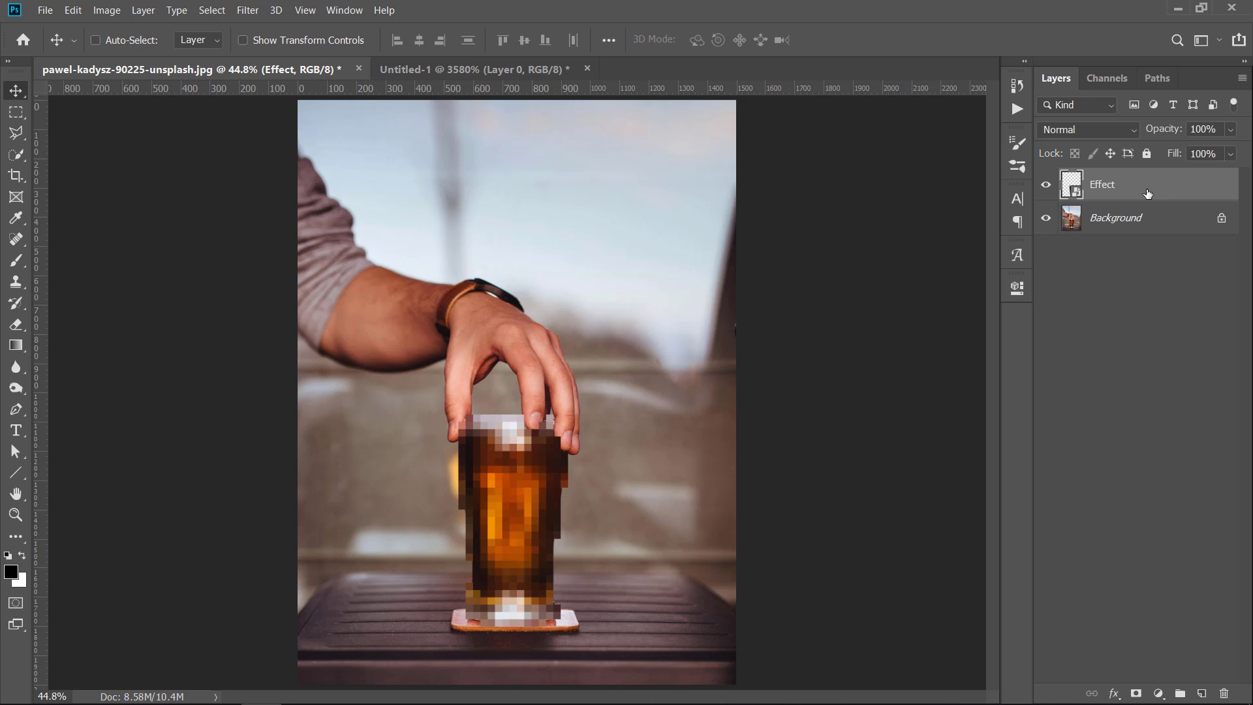
{"action": "key", "text": "ctrl+j"}
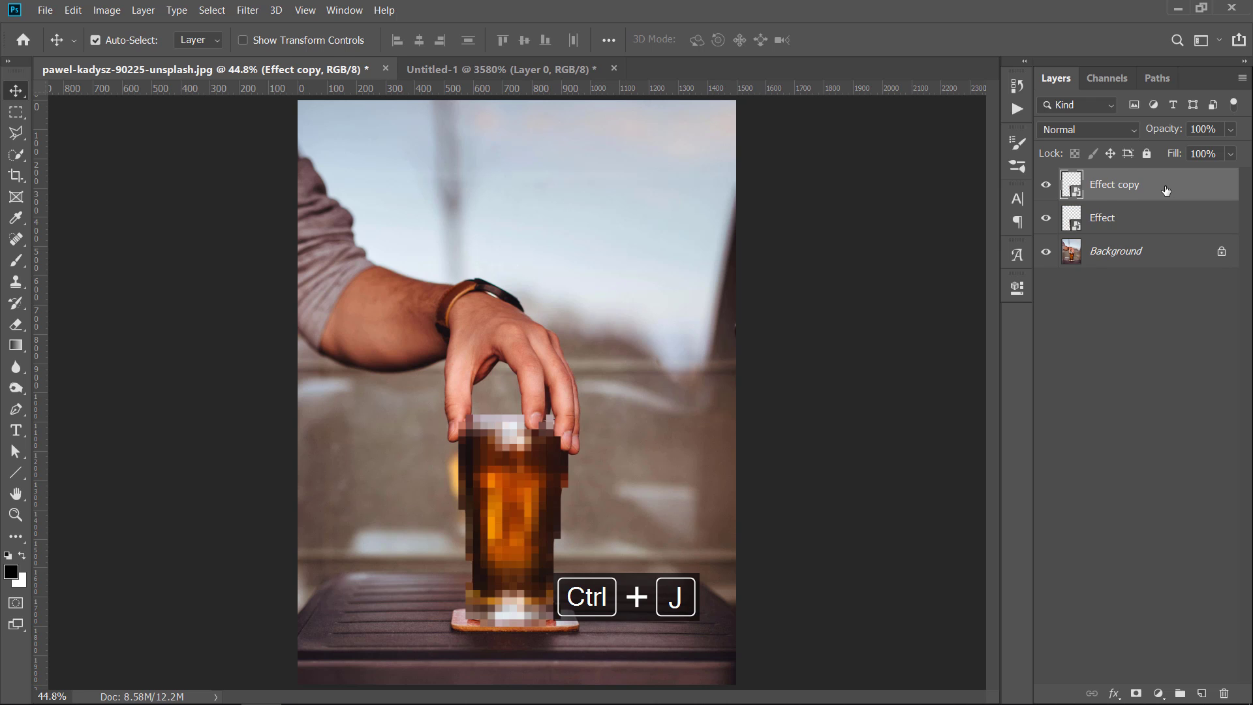
{"action": "double_click", "coordinate": [1165, 188]}
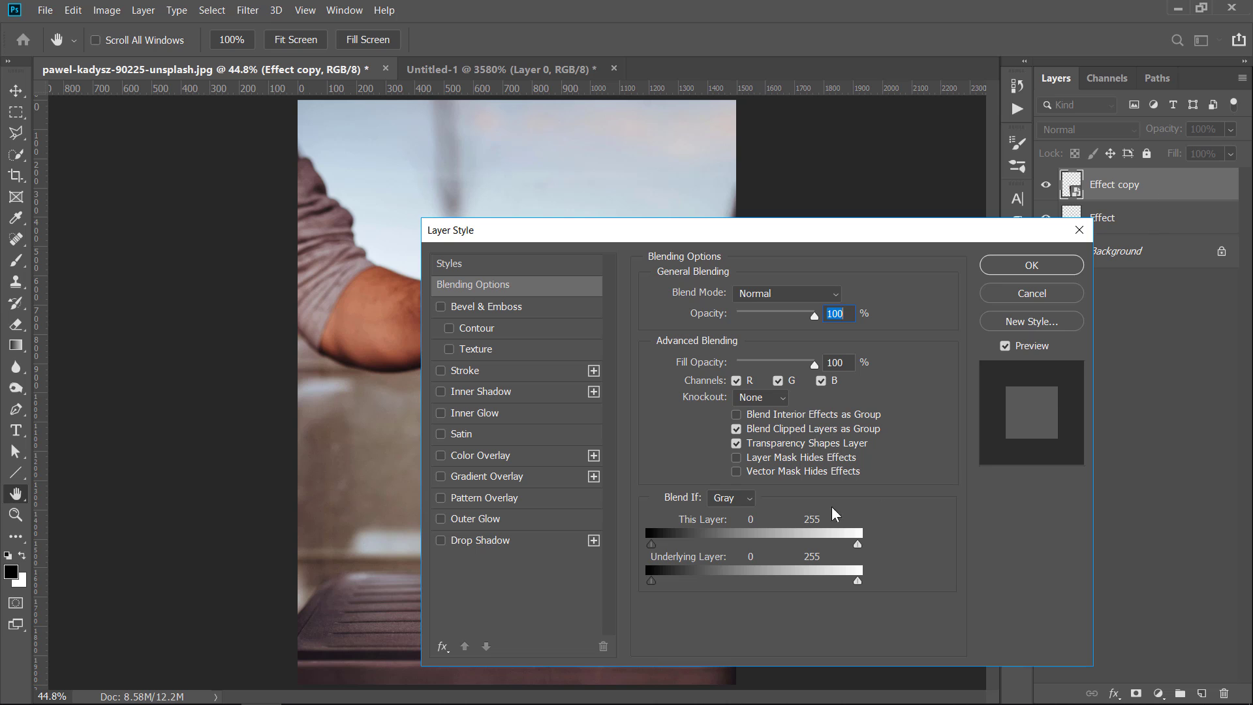
- Apply a Pattern Overlay using the new grid pattern to the Effect copy layer
{"action": "left_click", "coordinate": [533, 500]}
{"action": "left_click_drag", "start_coordinate": [568, 231], "coordinate": [753, 115]}
{"action": "left_click", "coordinate": [957, 234]}
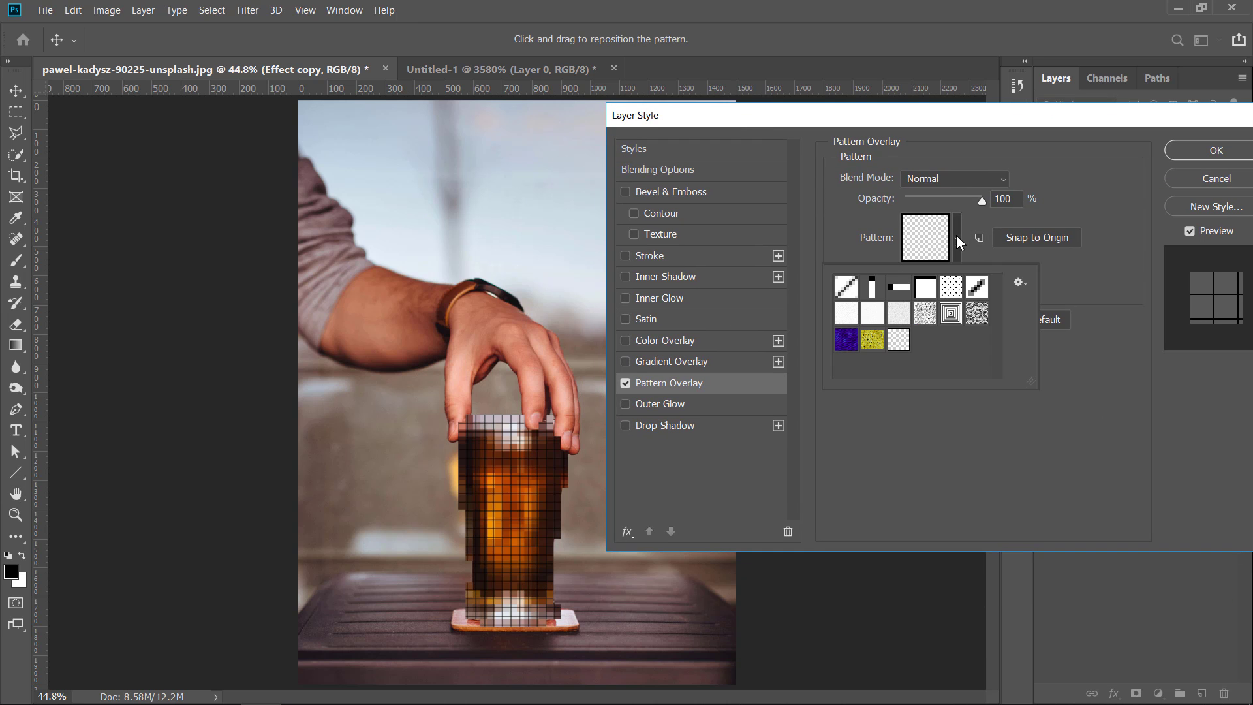
{"action": "left_click", "coordinate": [899, 340]}
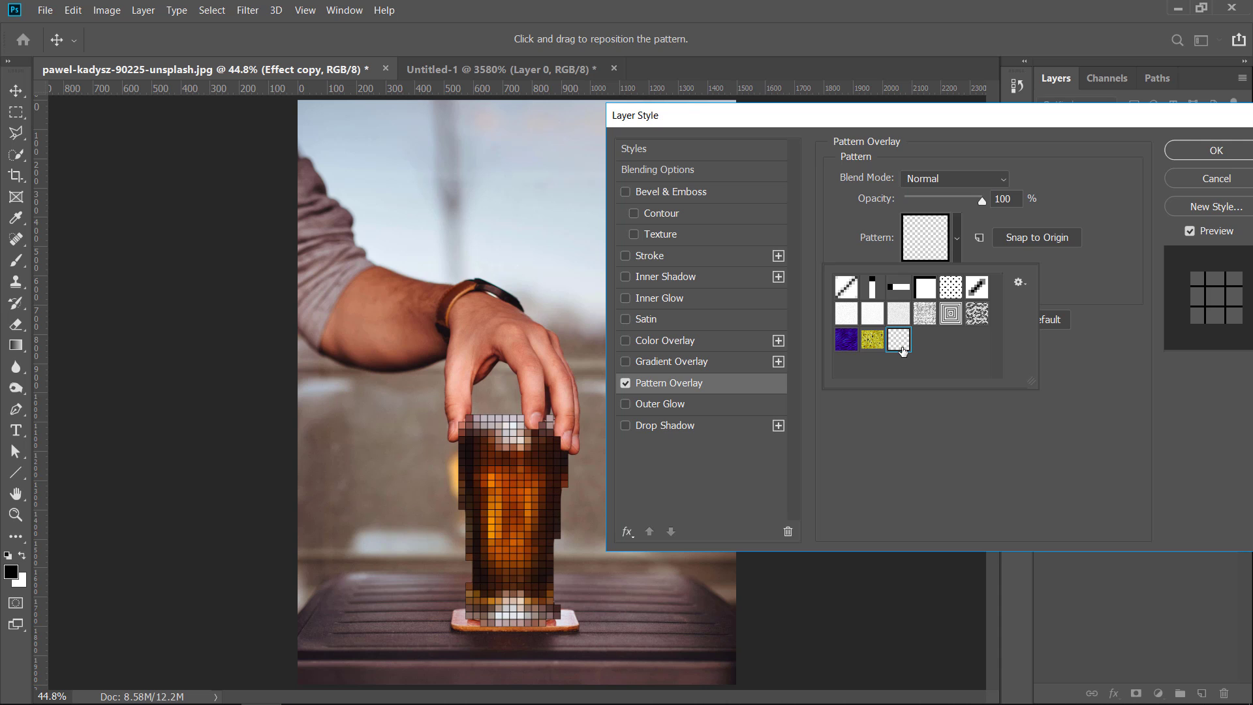
{"action": "left_click", "coordinate": [959, 236]}
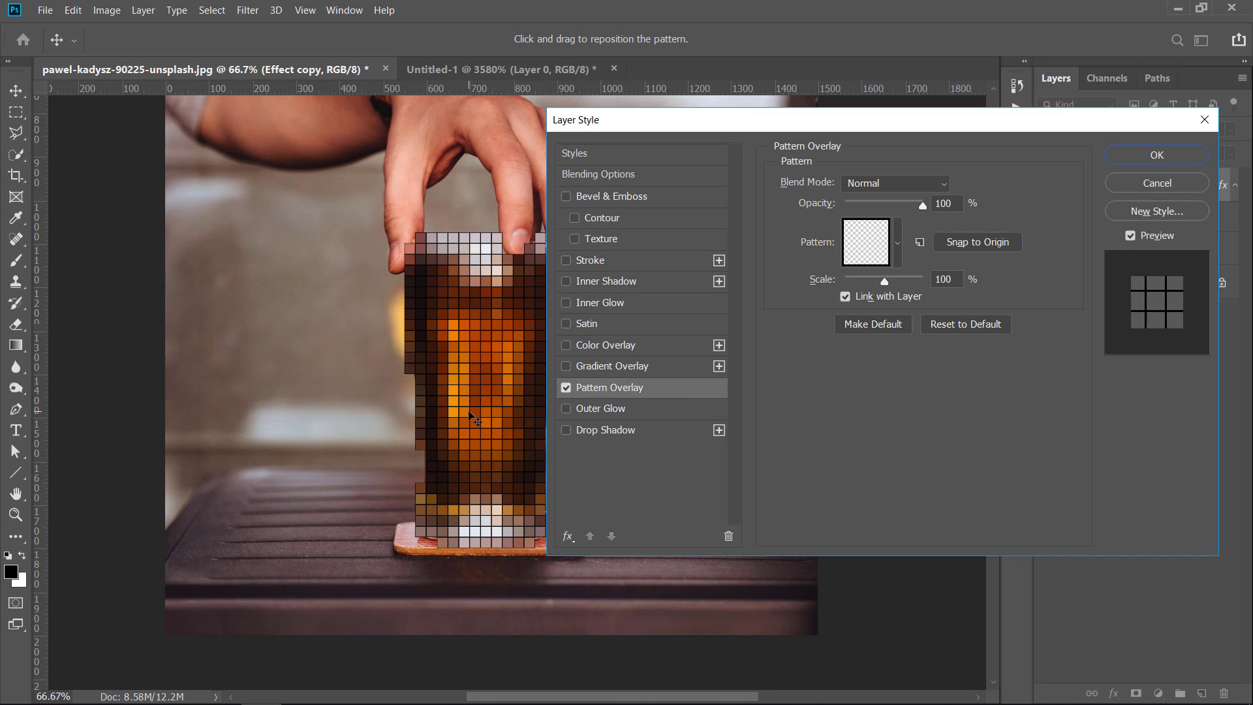
{"action": "left_click", "coordinate": [1135, 161]}
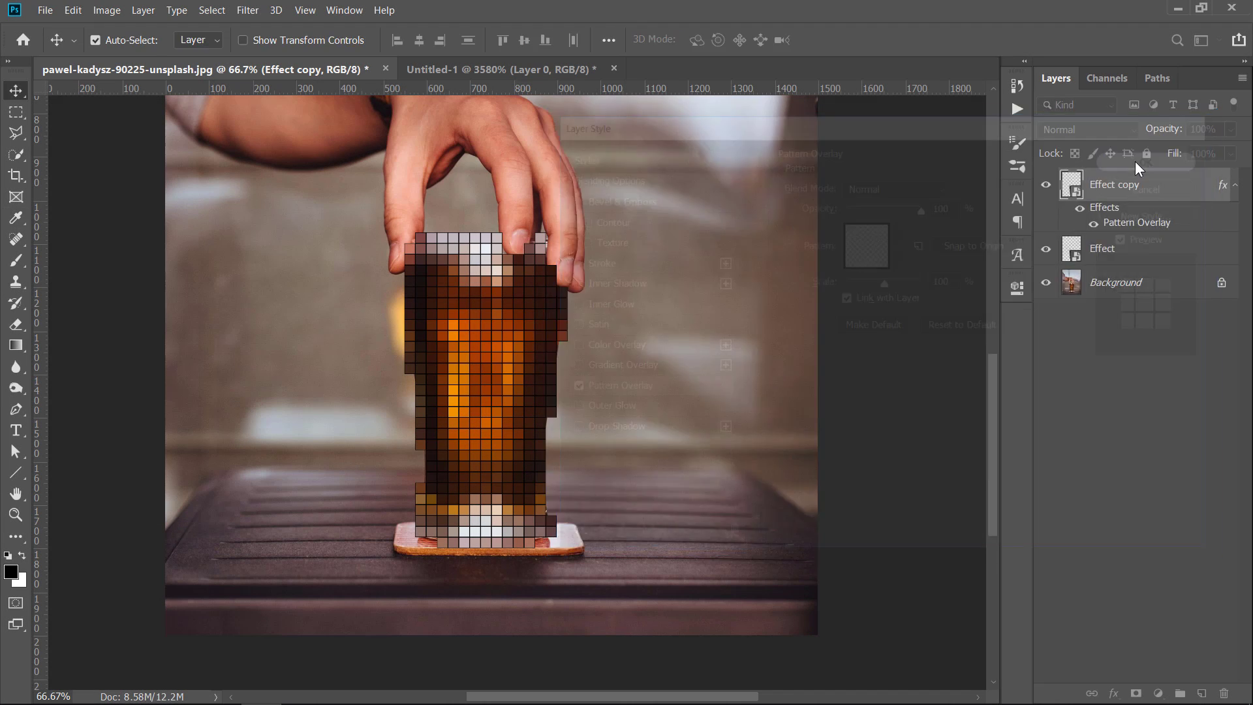
- Isolate Effect copy, set its fill to 0% so only grid lines remain, and rasterize the layer style
{"action": "left_click_drag", "start_coordinate": [1045, 284], "coordinate": [1054, 251]}
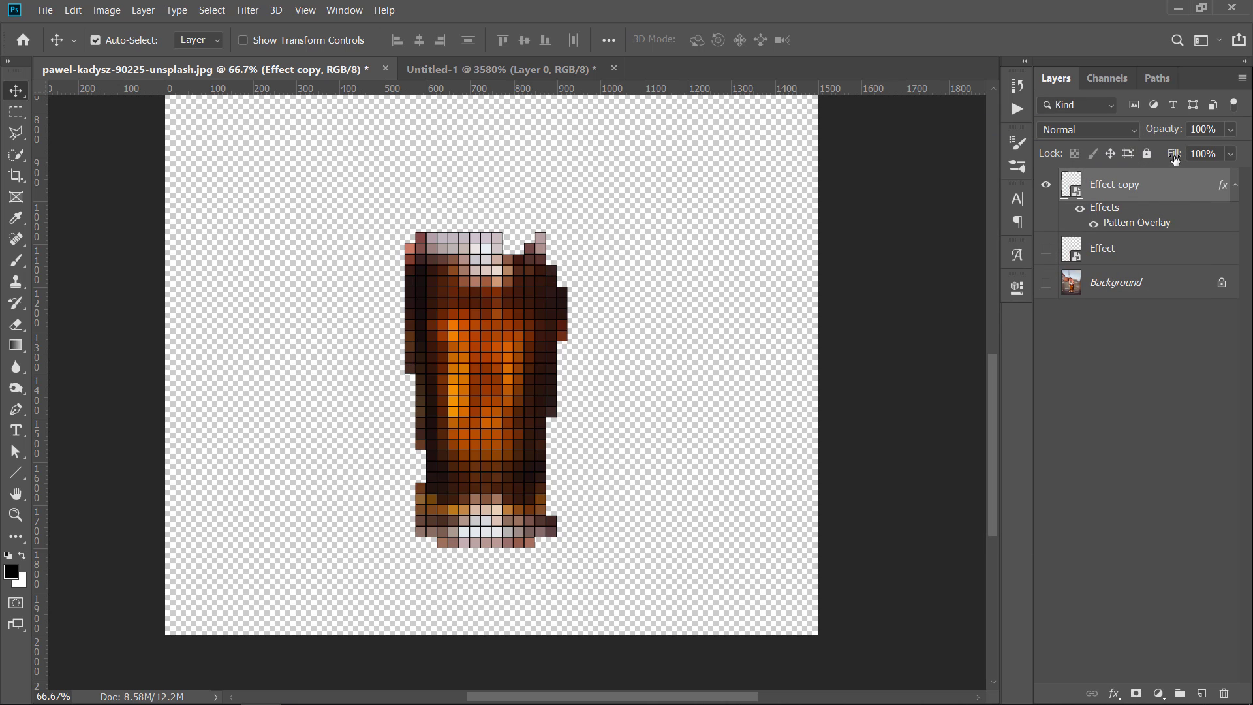
{"action": "left_click_drag", "start_coordinate": [1175, 158], "coordinate": [985, 183]}
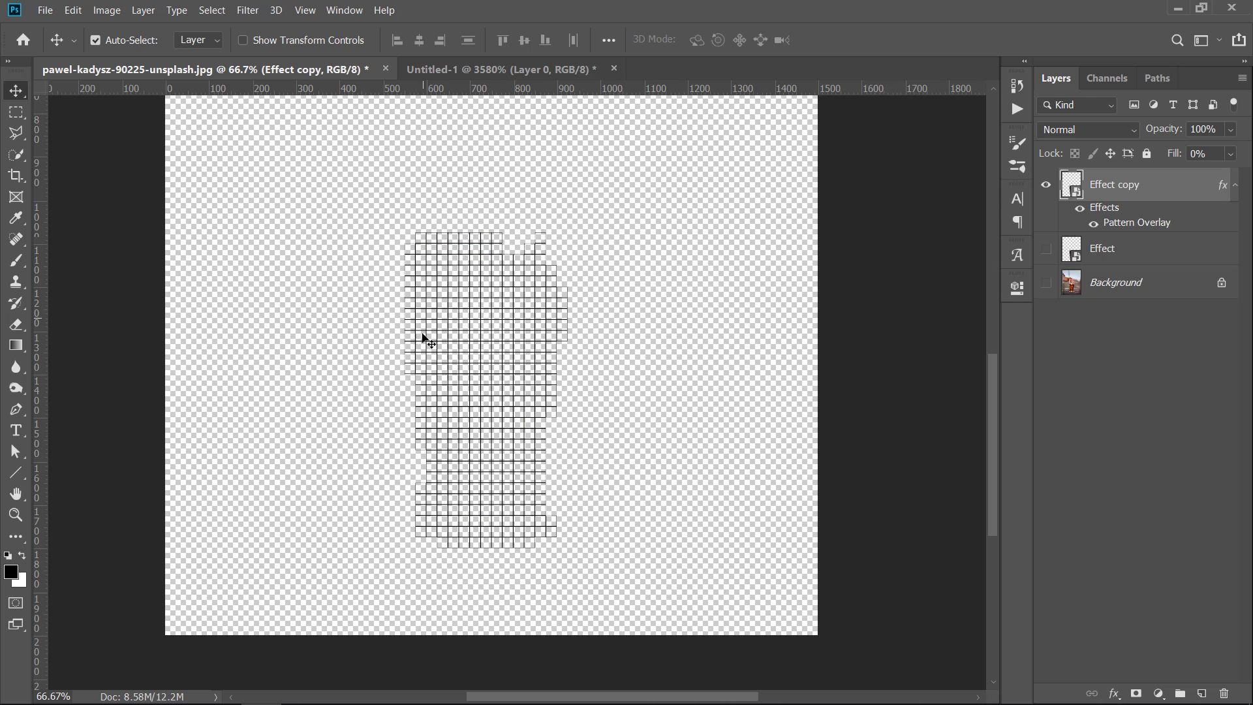
{"action": "right_click", "coordinate": [1180, 188]}
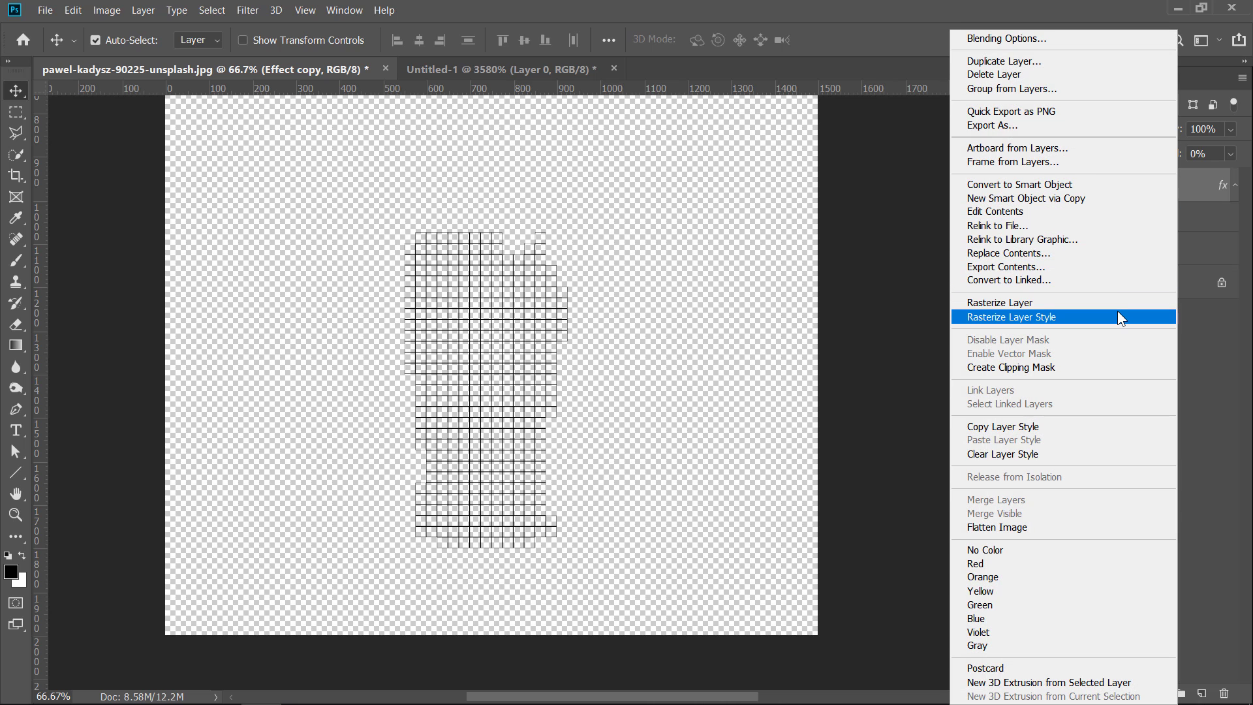
{"action": "left_click", "coordinate": [1035, 317]}
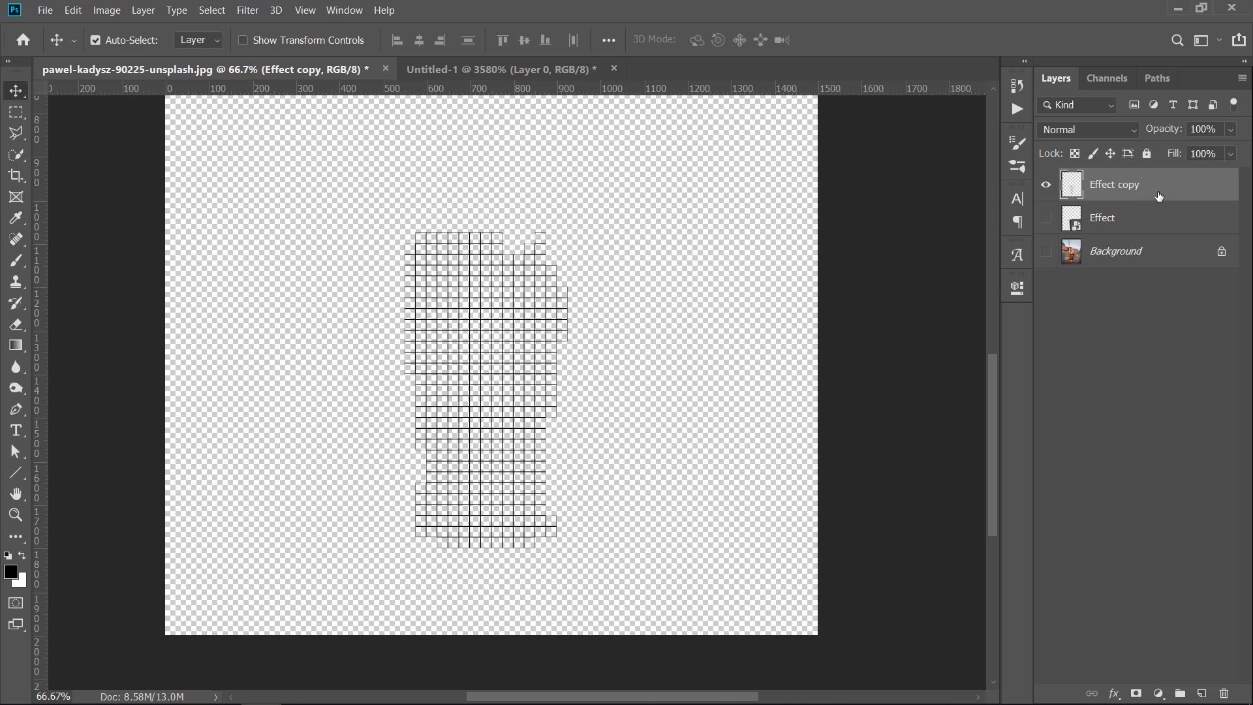
- Make the Effect and Background layers visible again behind the grid
{"action": "left_click", "coordinate": [1045, 218]}
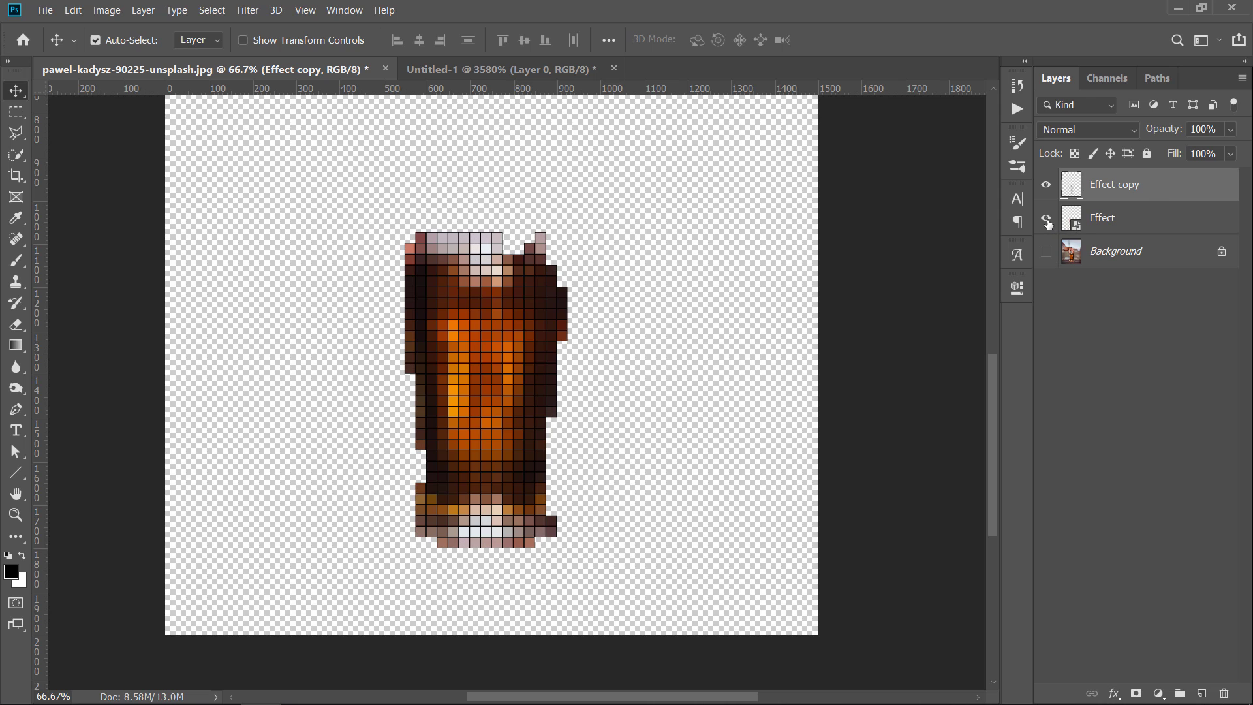
{"action": "left_click", "coordinate": [1045, 251]}
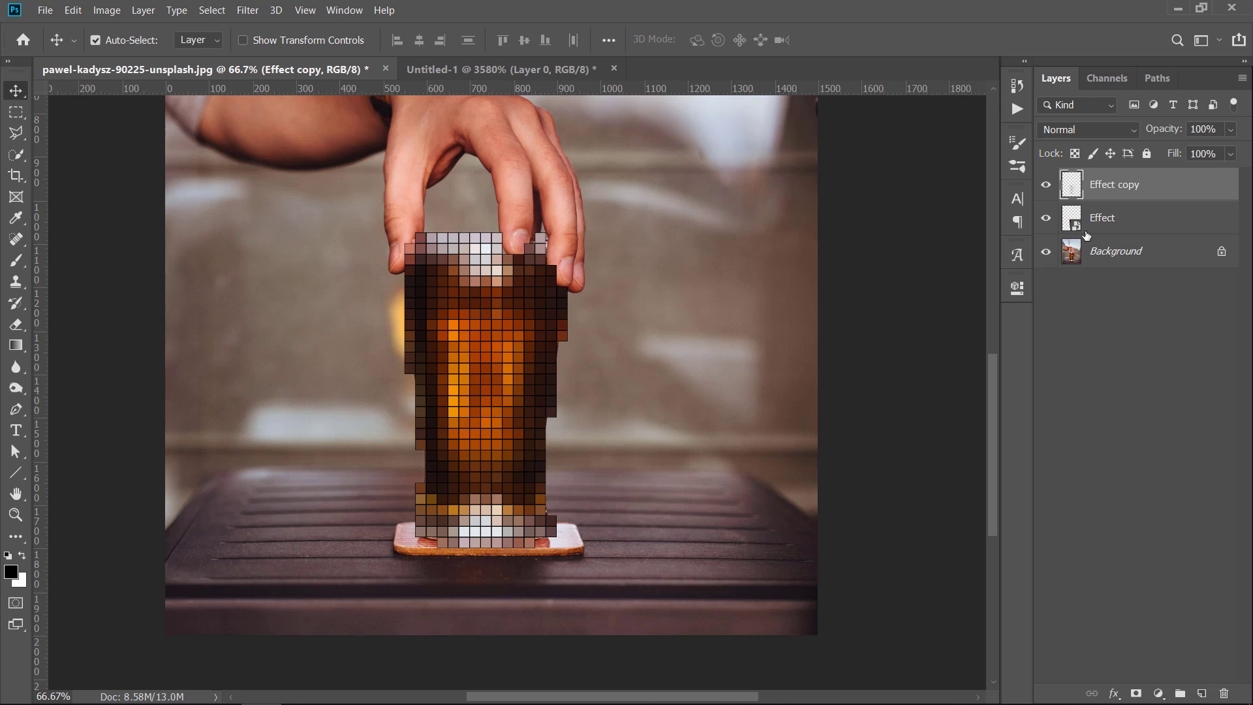
- Add a Drop Shadow to Effect copy set to Color Dodge blending with white colour
{"action": "double_click", "coordinate": [1181, 189]}
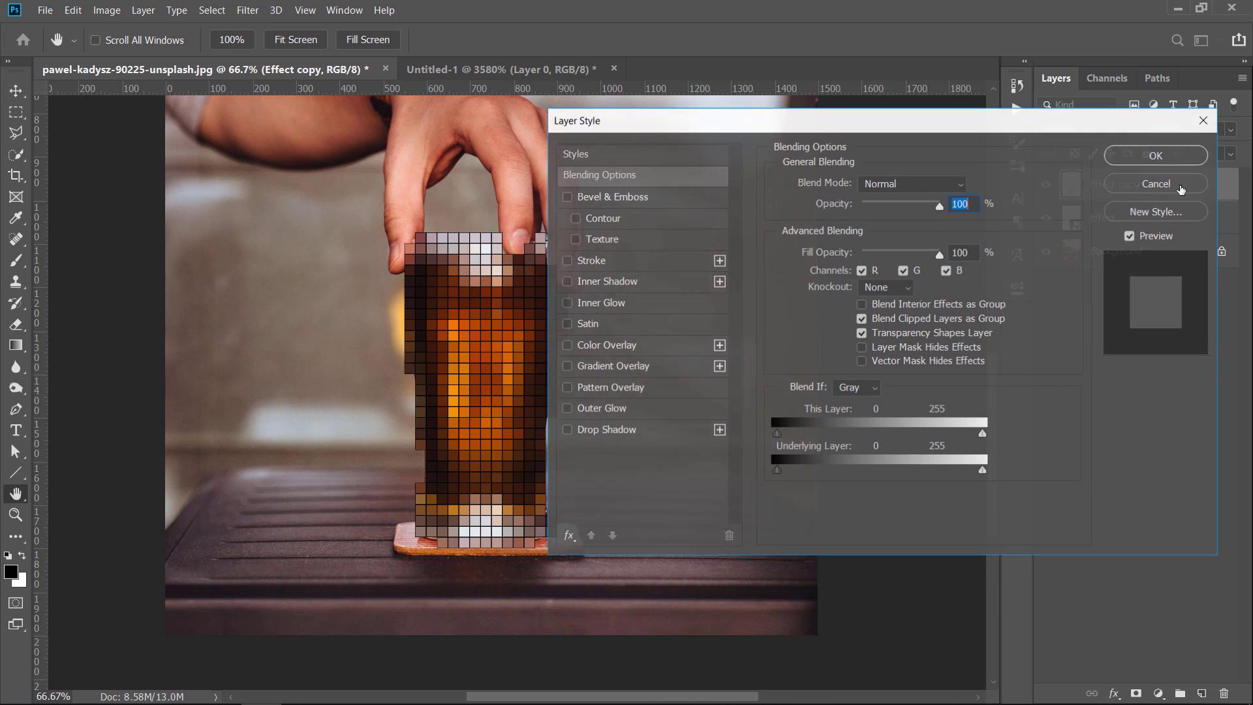
{"action": "left_click", "coordinate": [645, 434]}
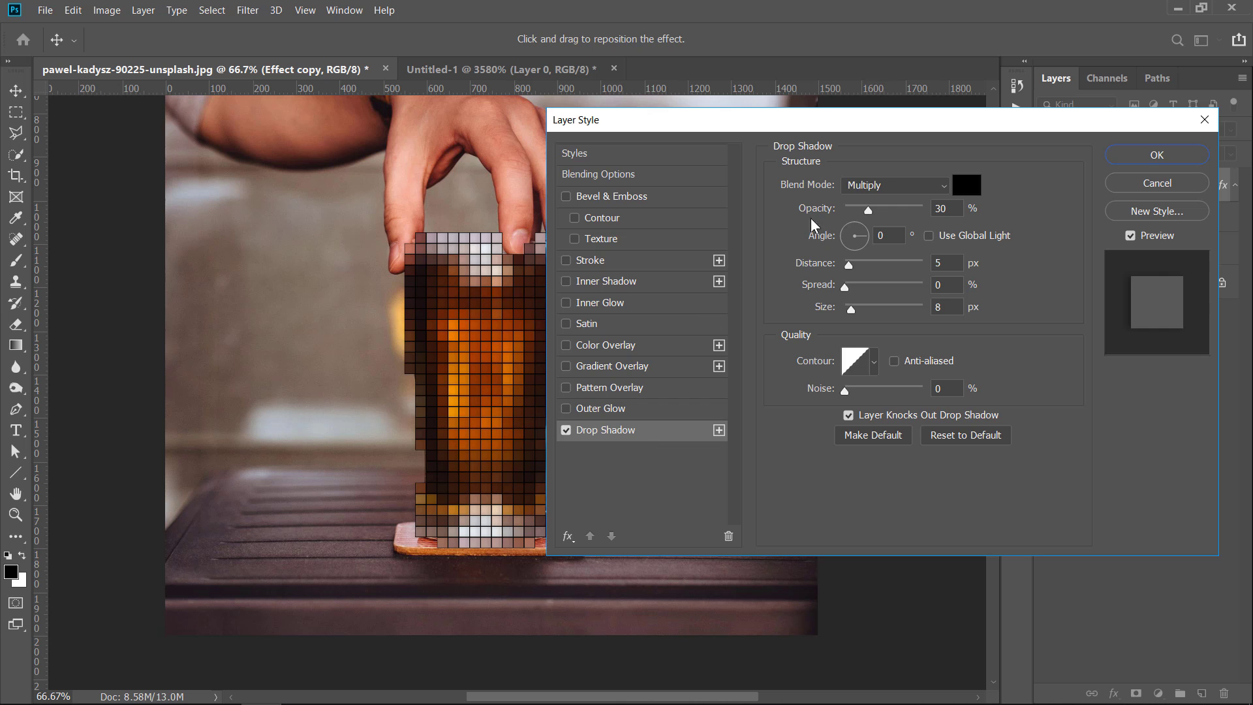
{"action": "left_click", "coordinate": [894, 191]}
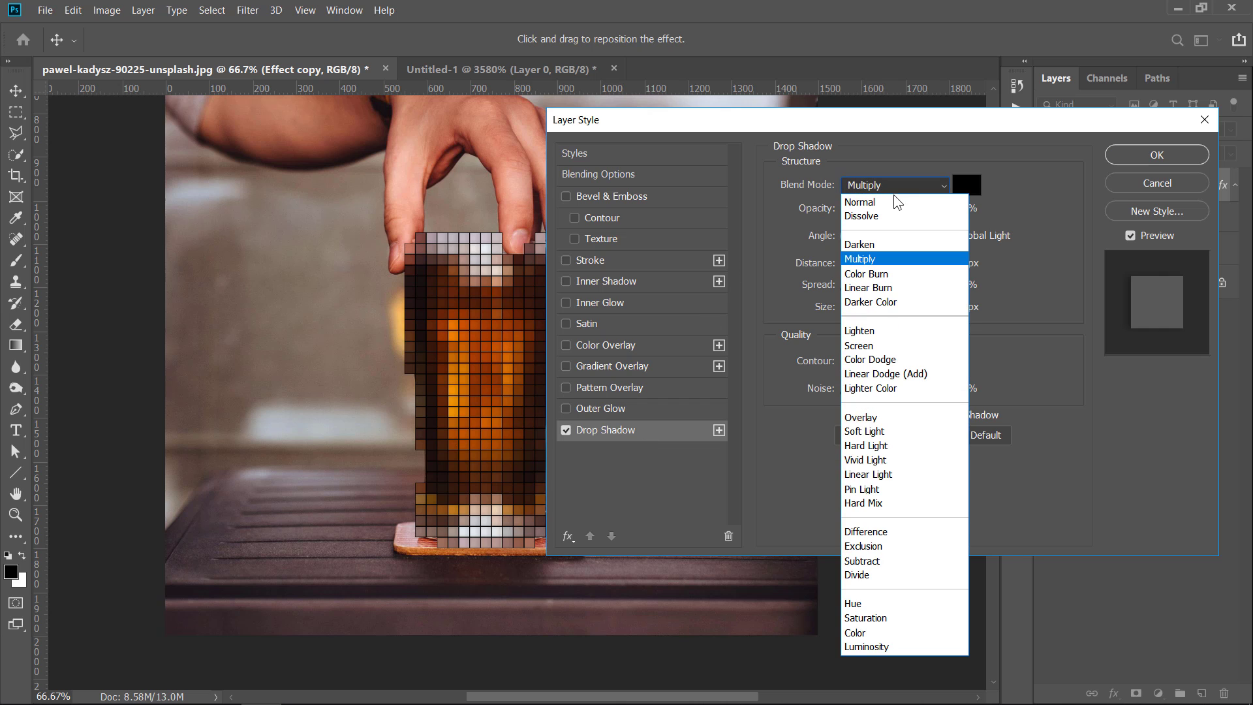
{"action": "left_click", "coordinate": [892, 361]}
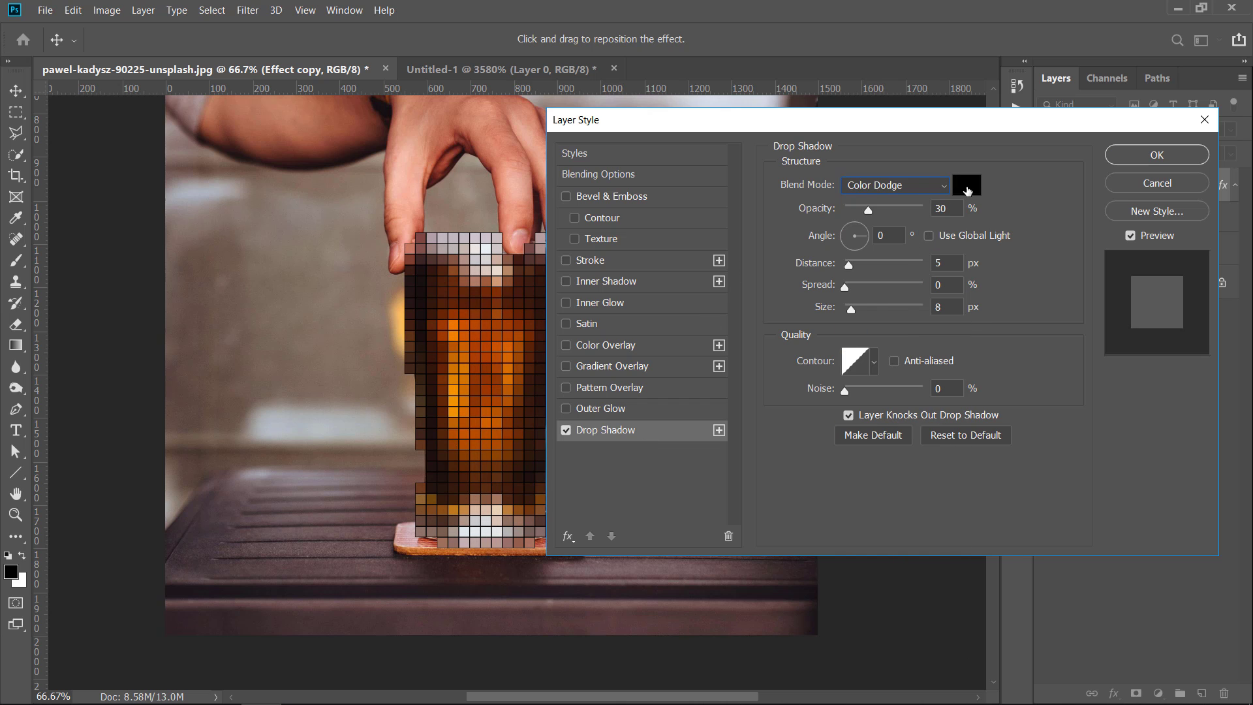
{"action": "left_click", "coordinate": [966, 186]}
{"action": "type", "text": "ffffff"}
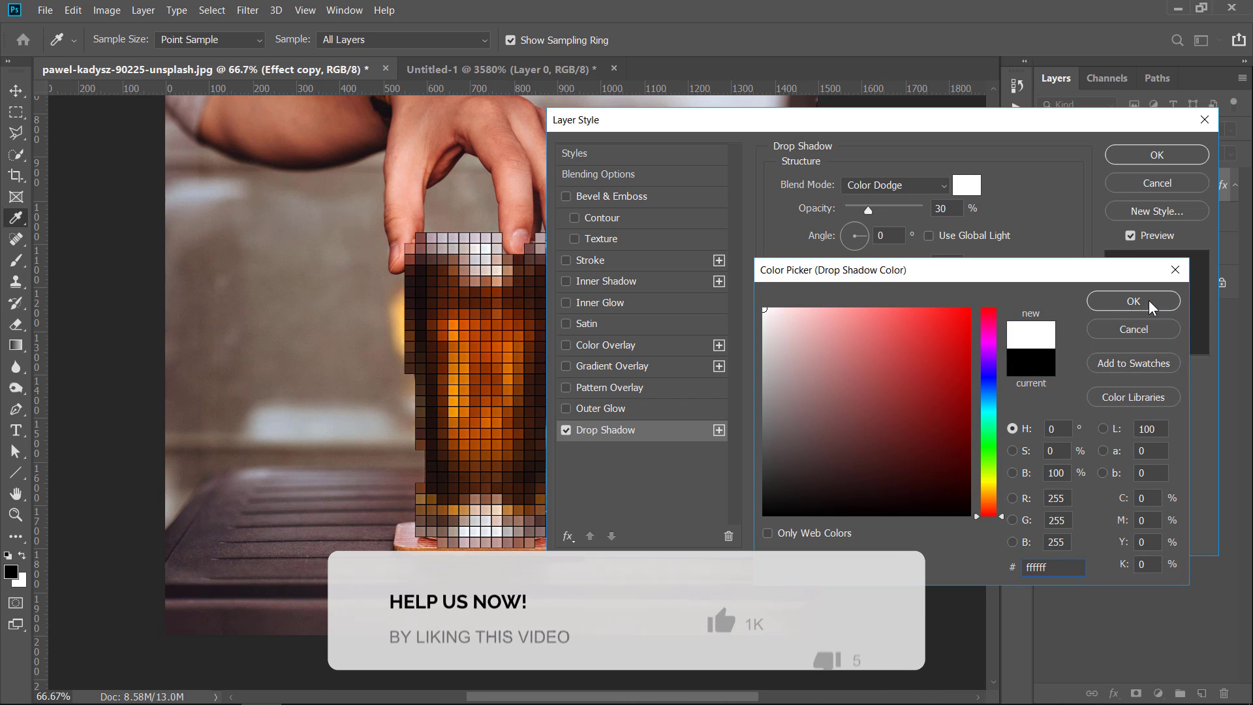
{"action": "left_click", "coordinate": [1133, 300]}
- Set the shadow opacity to about 60% with 135° angle and 1 px distance and size, then apply it
{"action": "left_click_drag", "start_coordinate": [868, 209], "coordinate": [921, 210]}
{"action": "type", "text": "100"}
{"action": "key", "text": "Tab"}
{"action": "key", "text": "Tab"}
{"action": "type", "text": "1"}
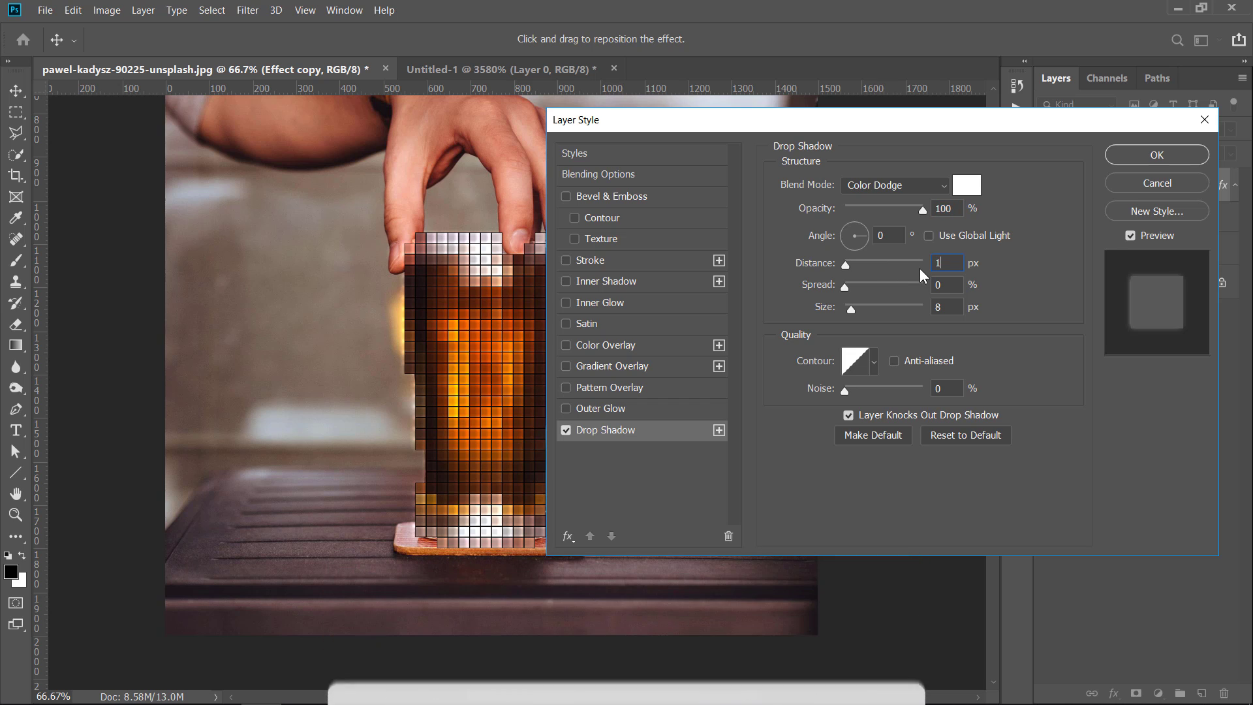
{"action": "type", "text": "1"}
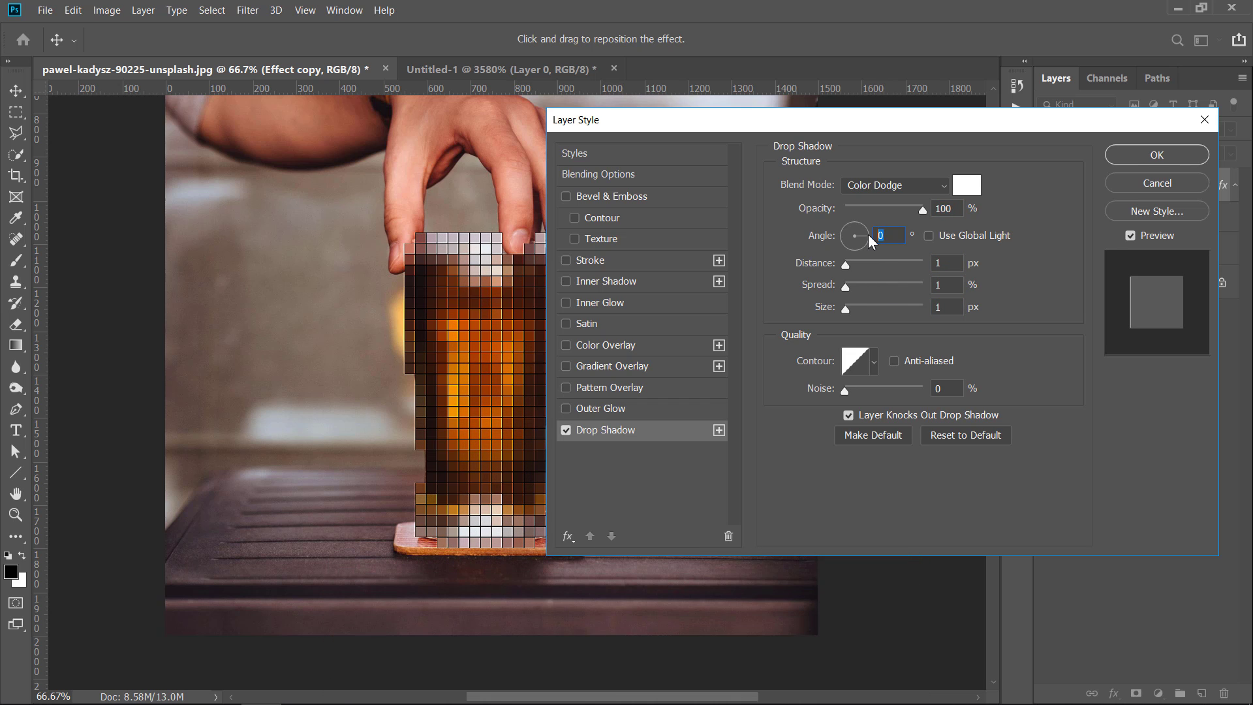
{"action": "type", "text": "135"}
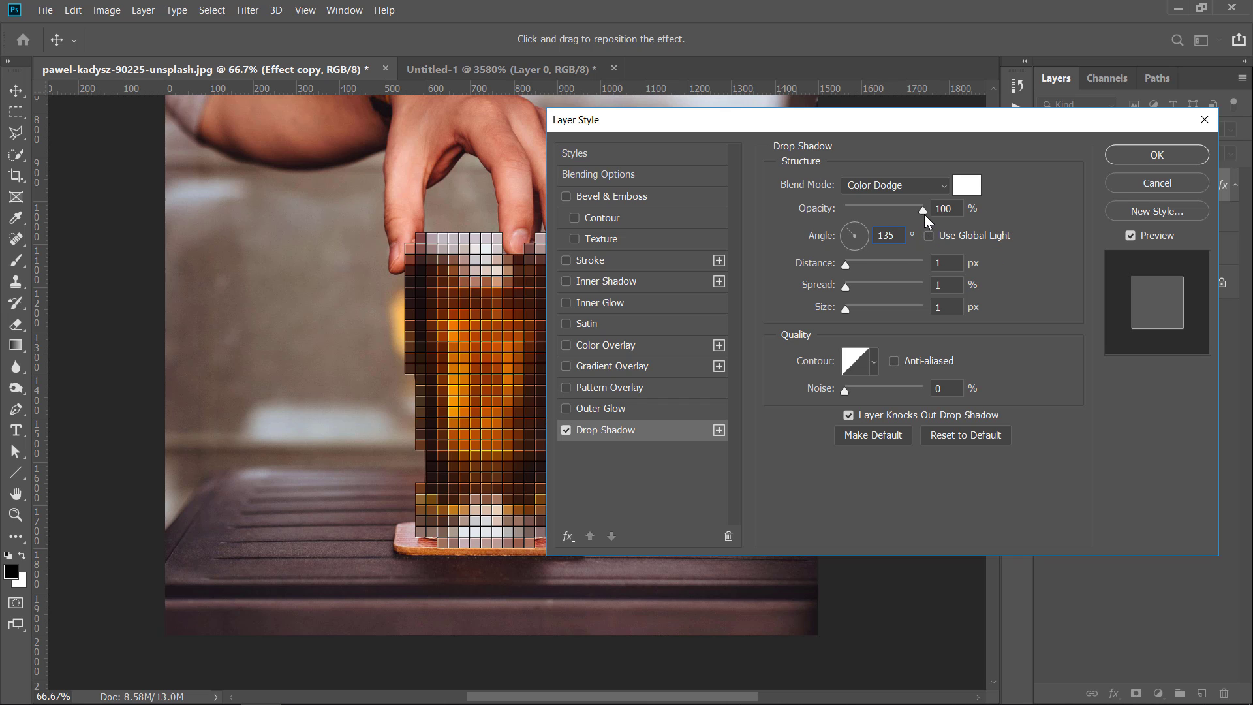
{"action": "left_click_drag", "start_coordinate": [922, 211], "coordinate": [892, 213]}
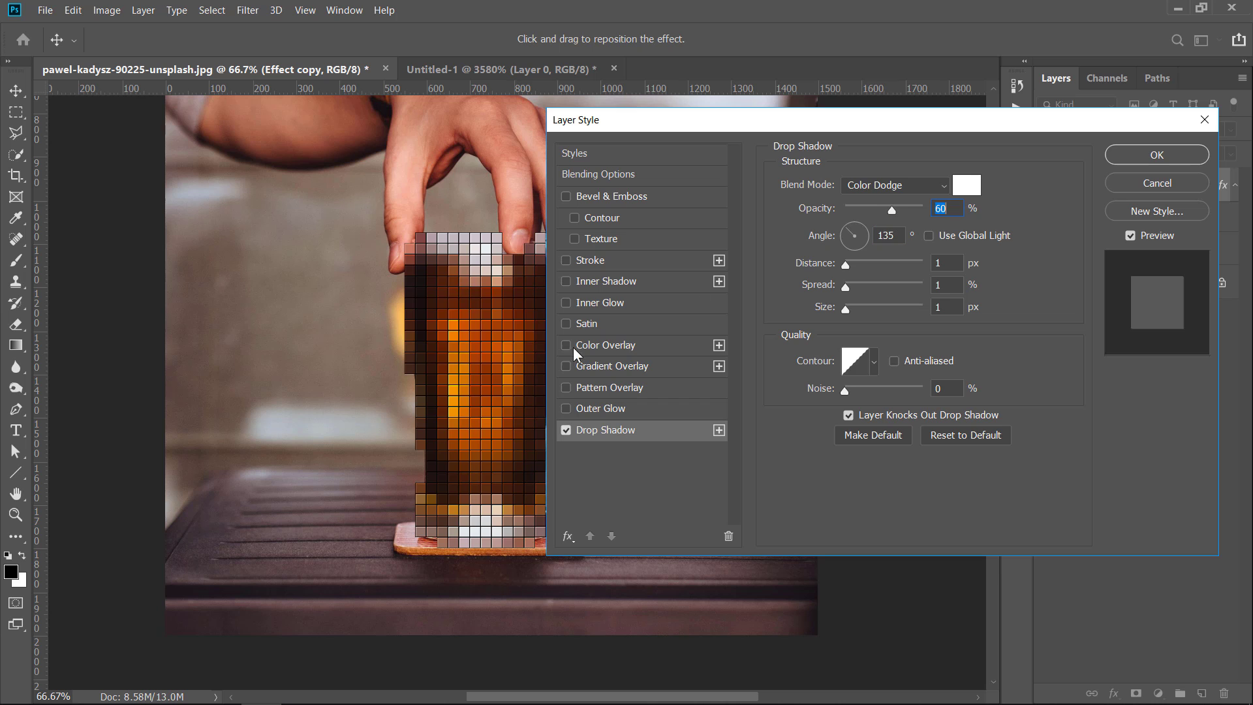
{"action": "key", "text": "alt"}
{"action": "key", "text": "ctrl+equal"}
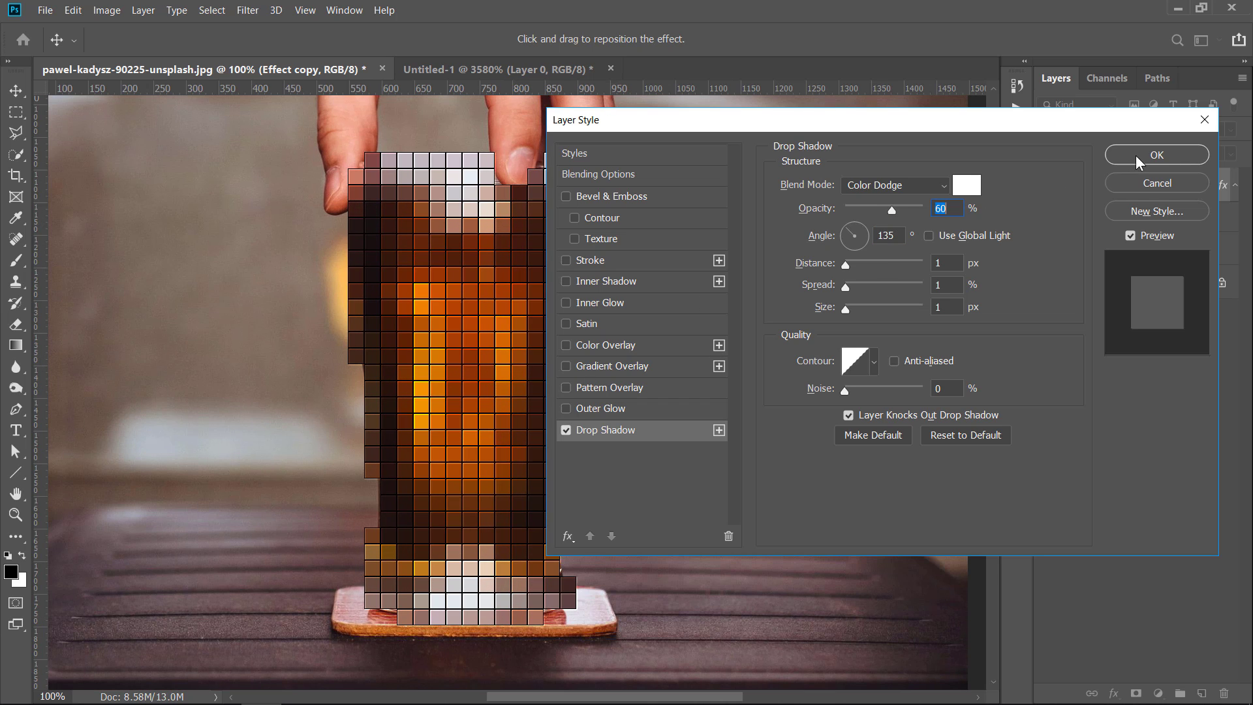
{"action": "left_click", "coordinate": [1136, 155]}
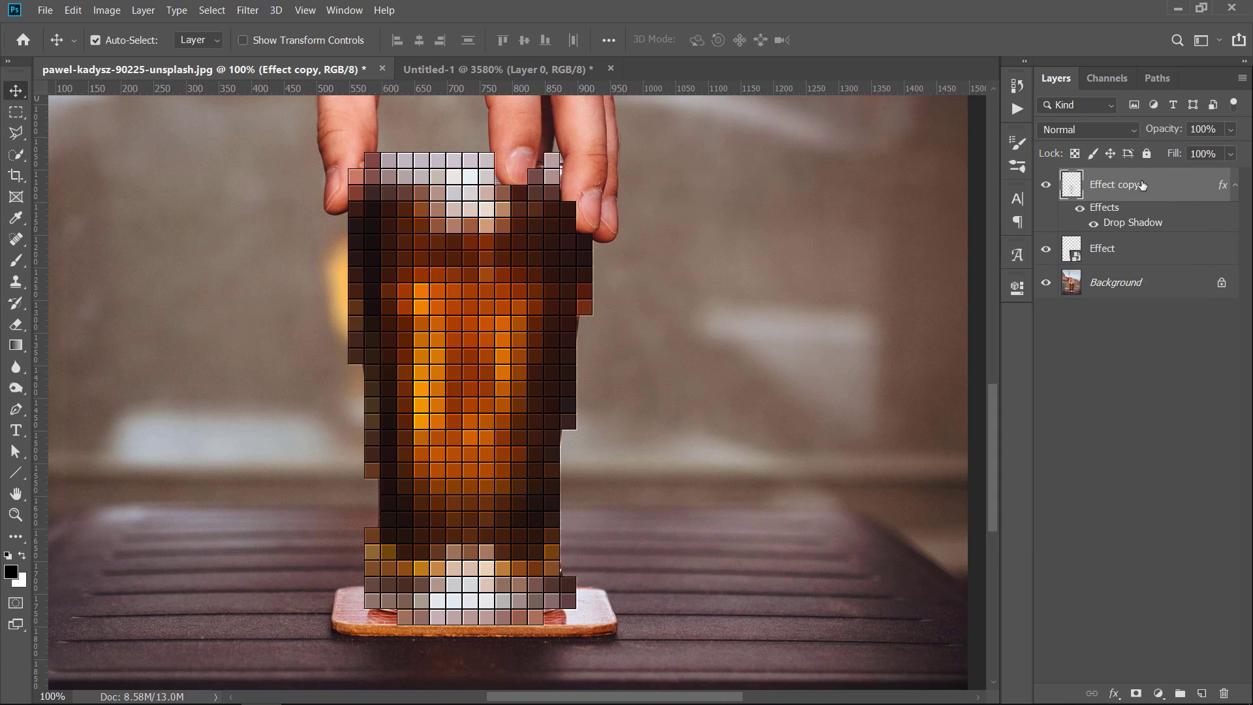
- Compare with the grid hidden, then fade Effect copy to 30% opacity
{"action": "left_click", "coordinate": [1046, 190]}
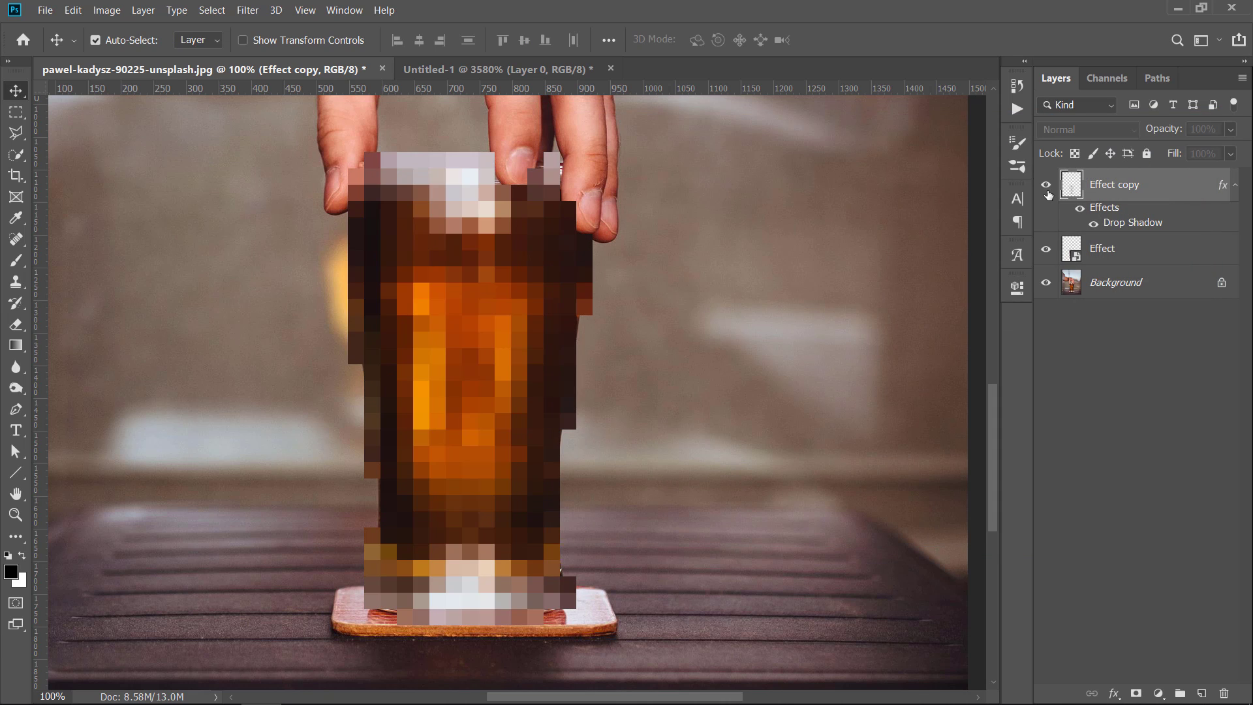
{"action": "left_click", "coordinate": [1047, 193]}
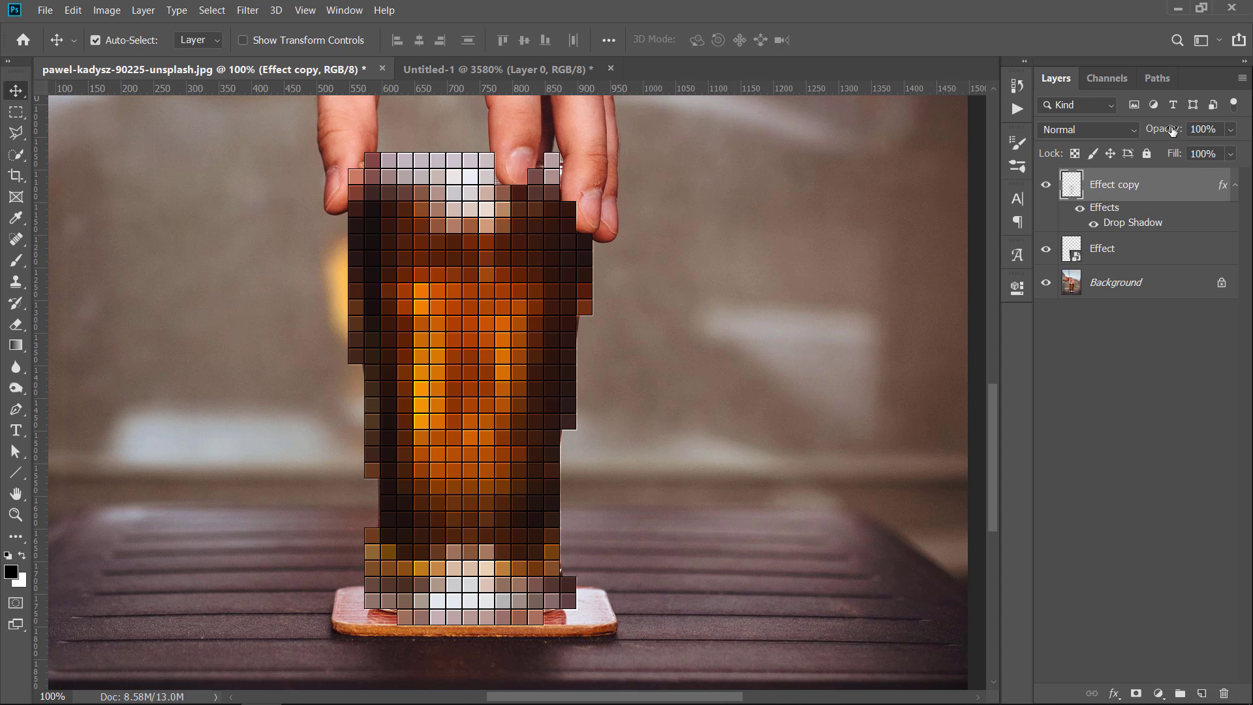
{"action": "left_click_drag", "start_coordinate": [1173, 130], "coordinate": [1113, 138]}
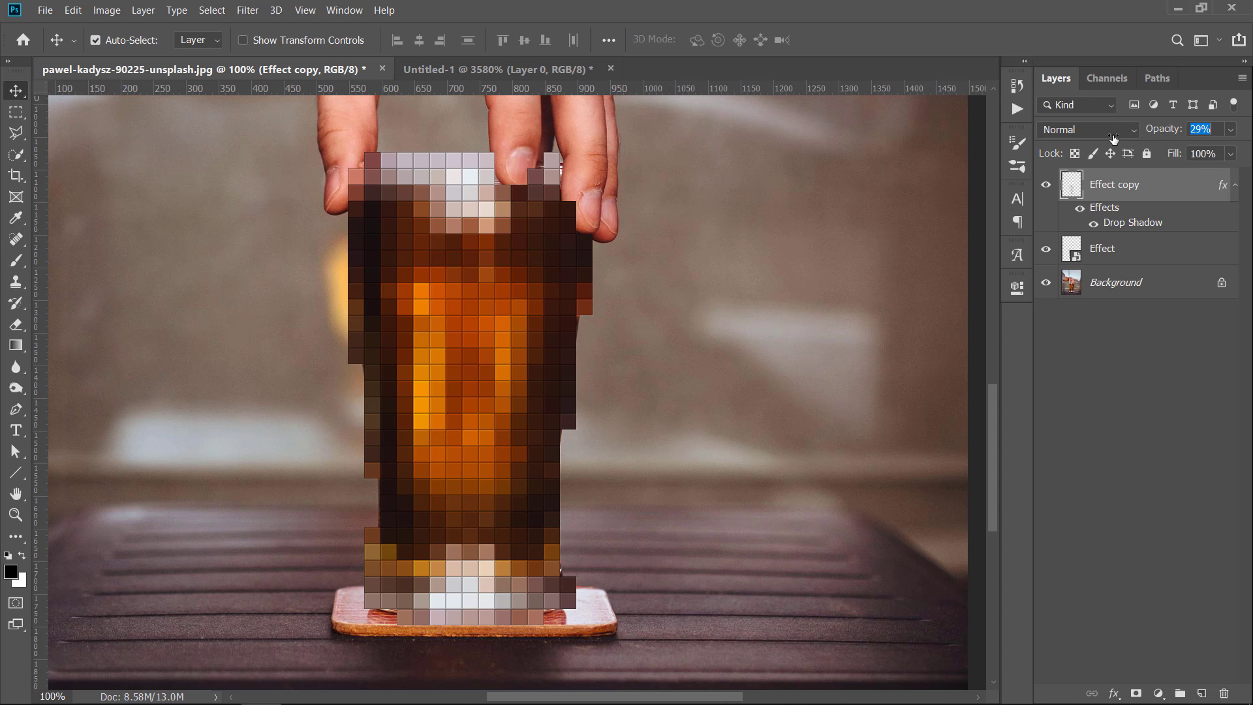
{"action": "key", "text": "Return"}
- Group Effect and Effect copy into a new layer group renamed Pixel
{"action": "left_click", "coordinate": [1236, 185]}
{"action": "left_click", "coordinate": [1200, 215], "text": "shift"}
{"action": "left_click_drag", "start_coordinate": [1201, 216], "coordinate": [1182, 688]}
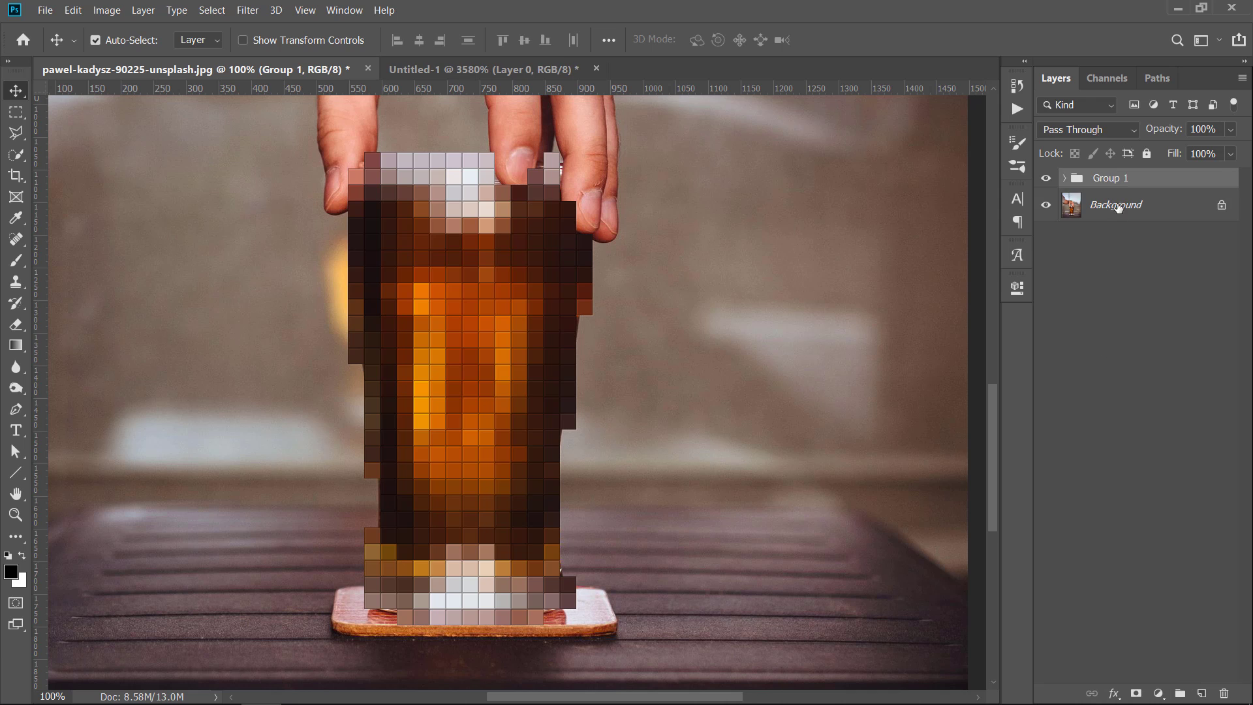
{"action": "double_click", "coordinate": [1116, 182]}
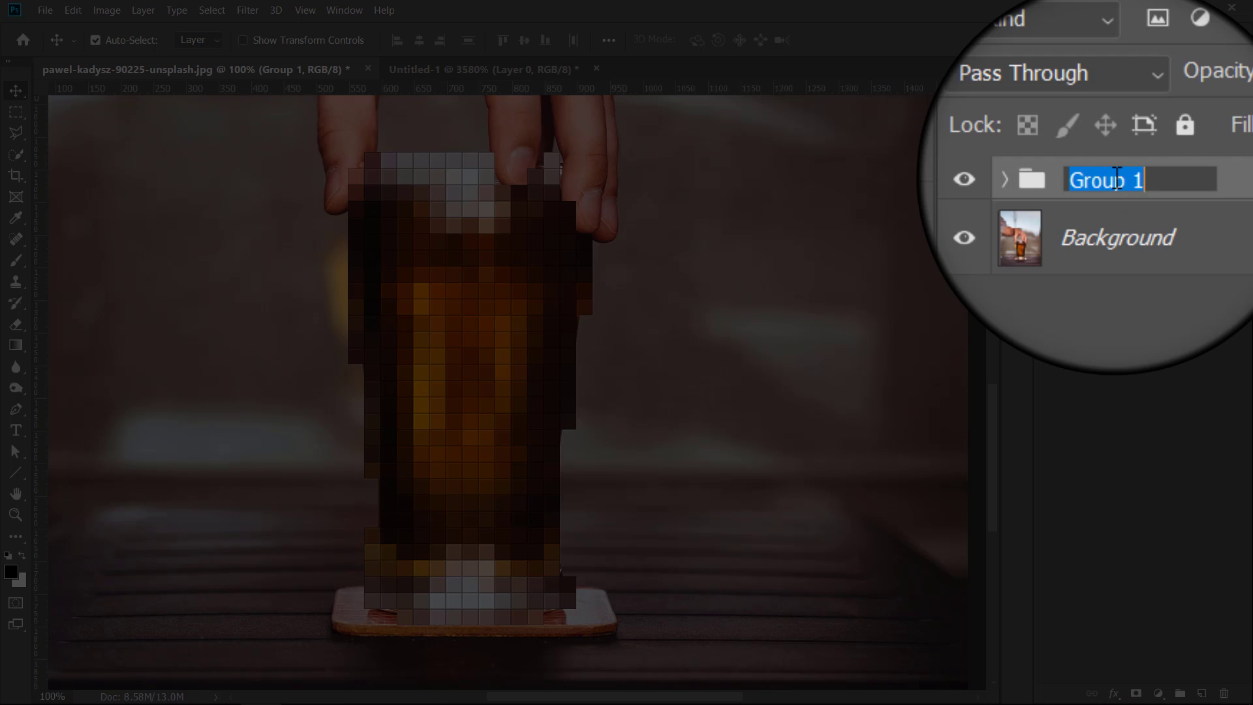
{"action": "type", "text": "Pixel"}
{"action": "key", "text": "Return"}
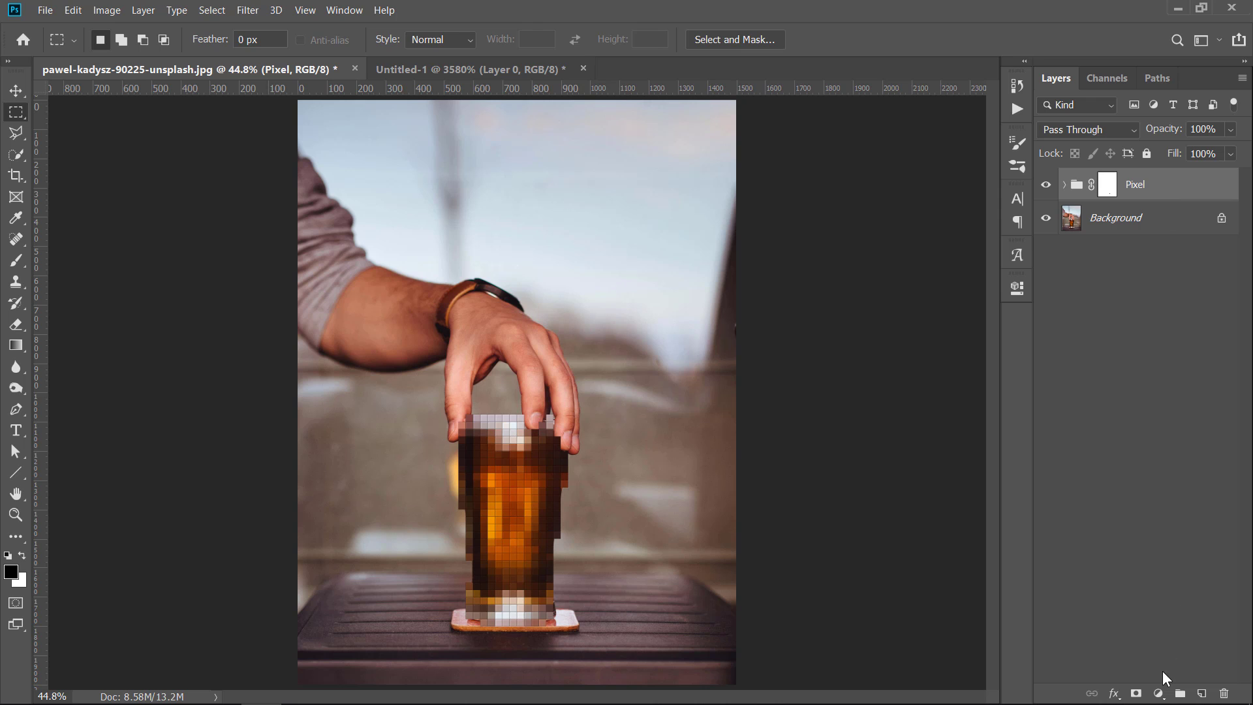
- Add a Hue/Saturation adjustment clipped to the Pixel group with Saturation +25
{"action": "left_click", "coordinate": [1159, 693]}
{"action": "left_click", "coordinate": [1156, 532]}
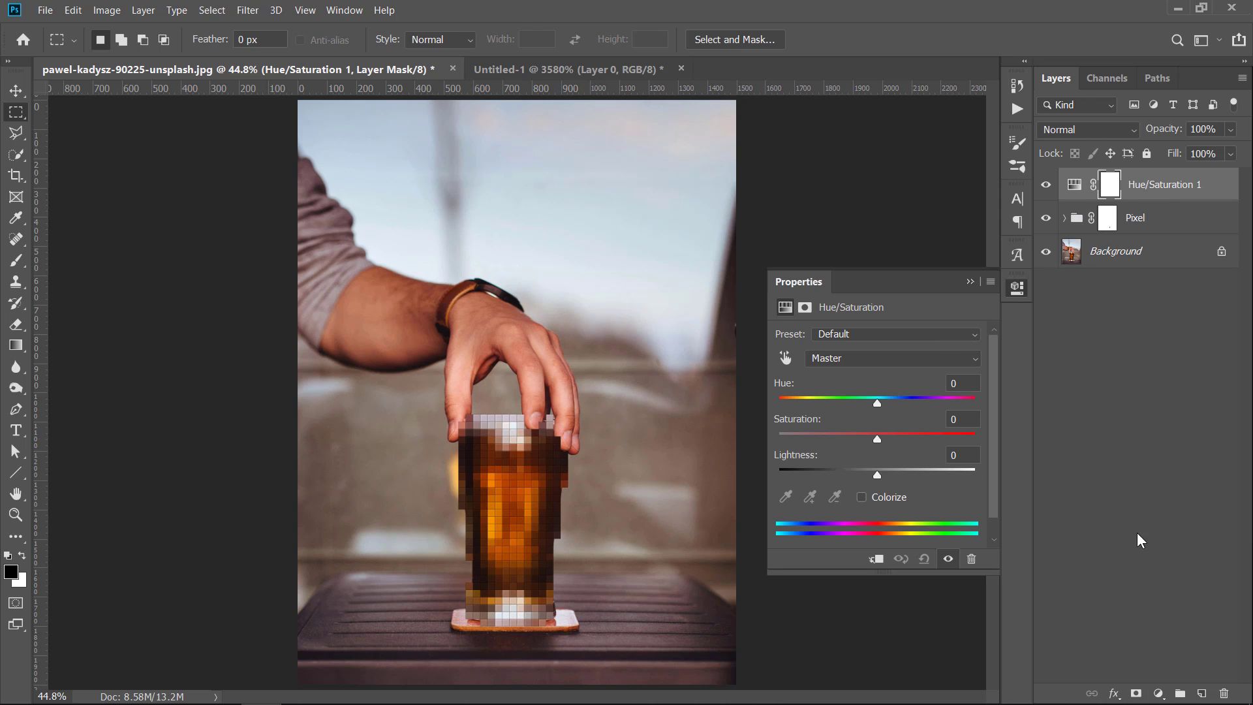
{"action": "left_click", "coordinate": [877, 559]}
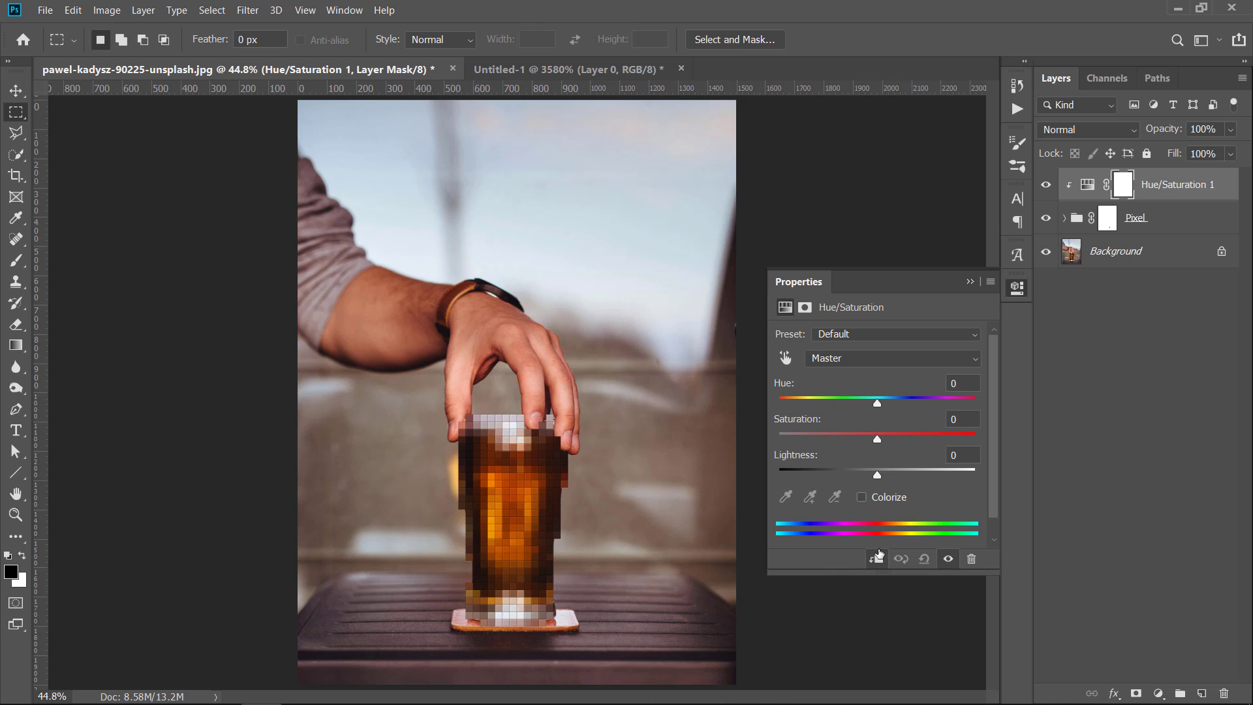
{"action": "left_click_drag", "start_coordinate": [881, 446], "coordinate": [895, 441]}
{"action": "left_click", "coordinate": [970, 280]}
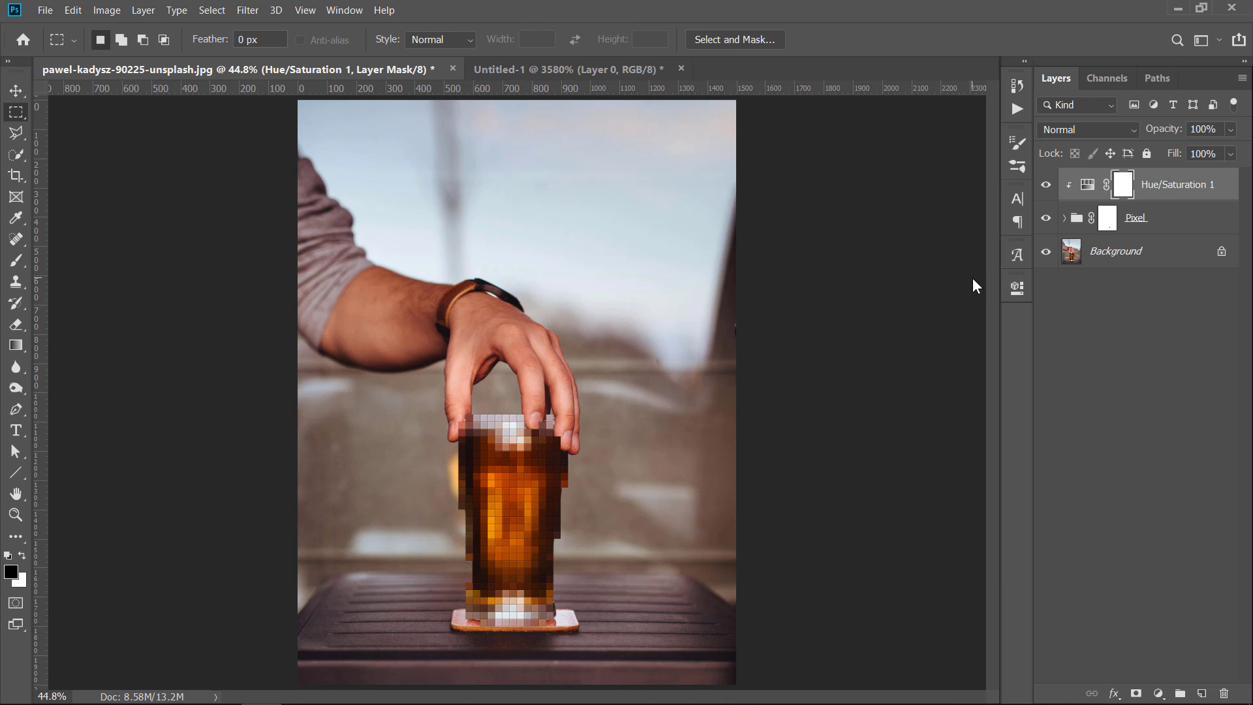
{"action": "left_click_drag", "start_coordinate": [1047, 222], "coordinate": [1047, 186]}
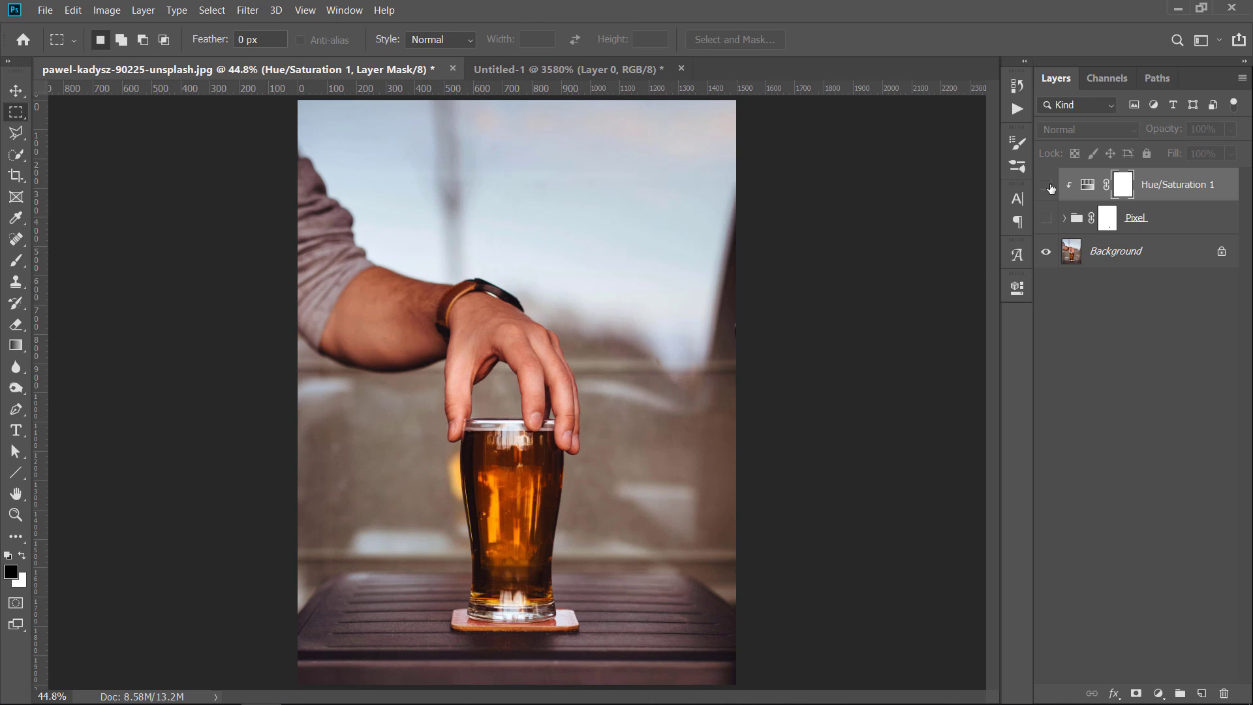
{"action": "left_click", "coordinate": [1047, 224]}
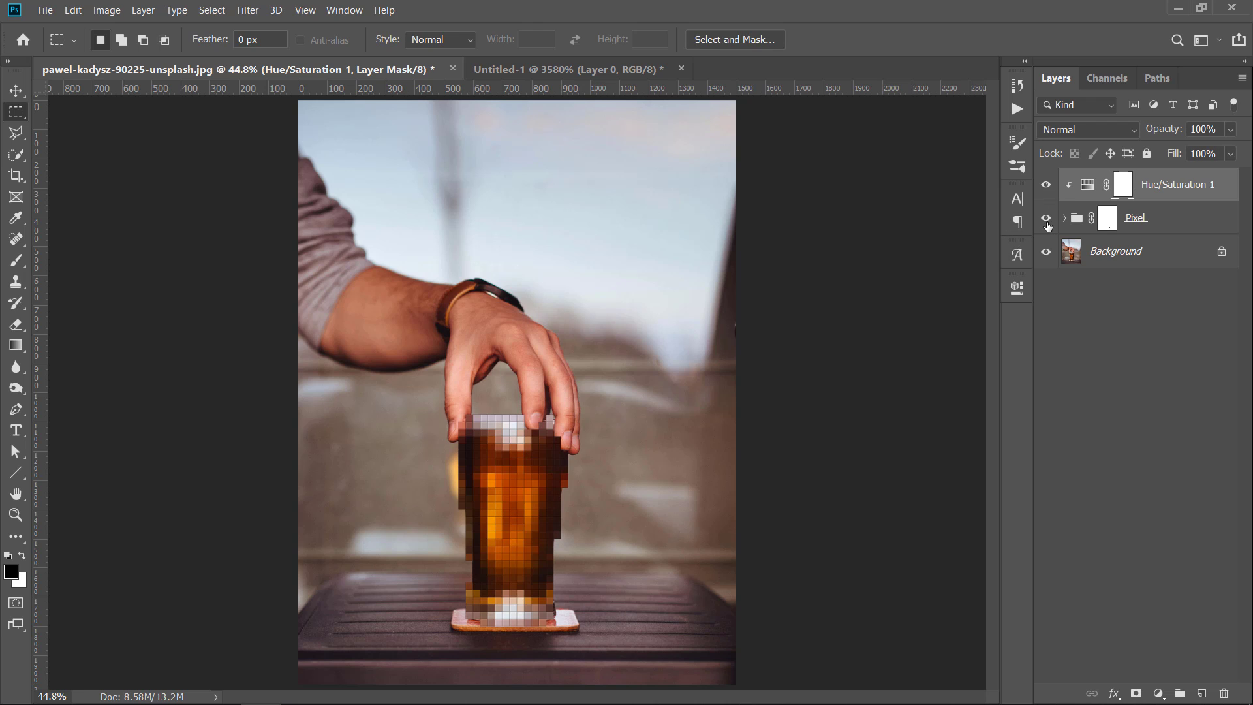